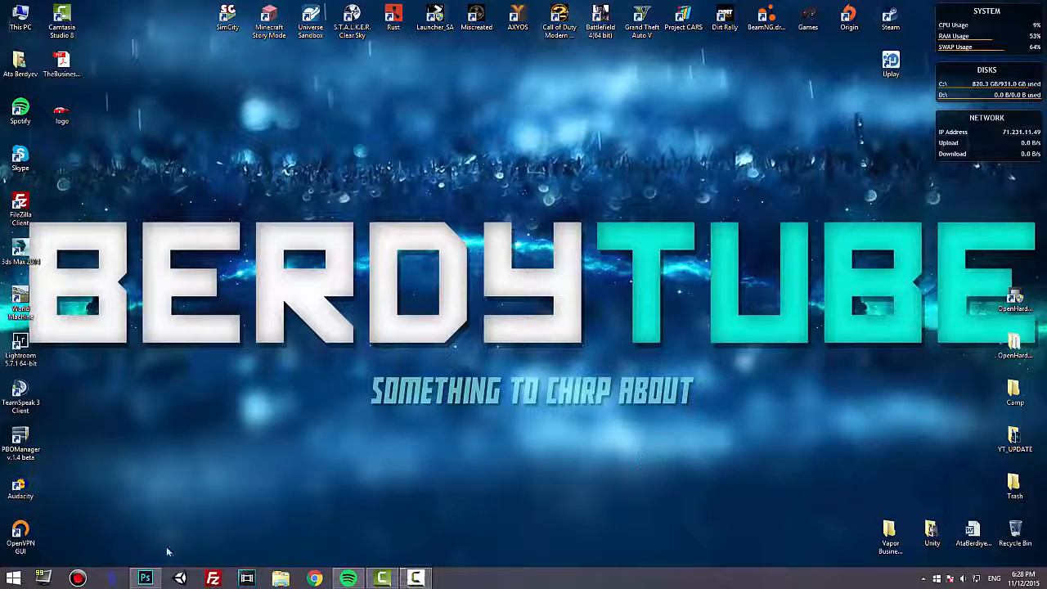
Switch to Photoshop and start a new document sized 8.5 inches wide by 11 inches high.
click(145, 578)
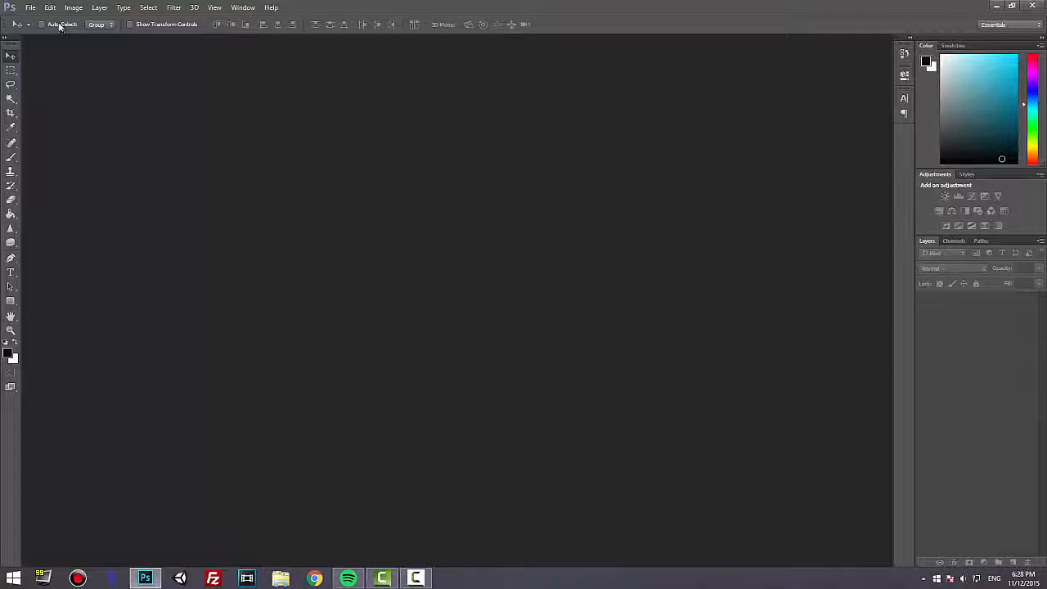
click(25, 11)
click(41, 22)
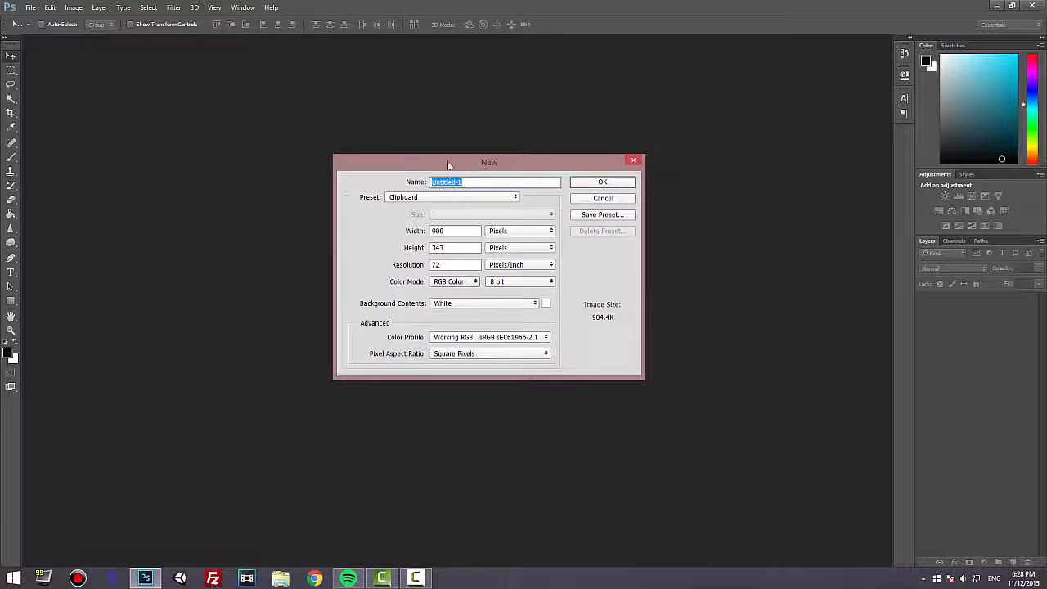
drag(448, 166, 443, 161)
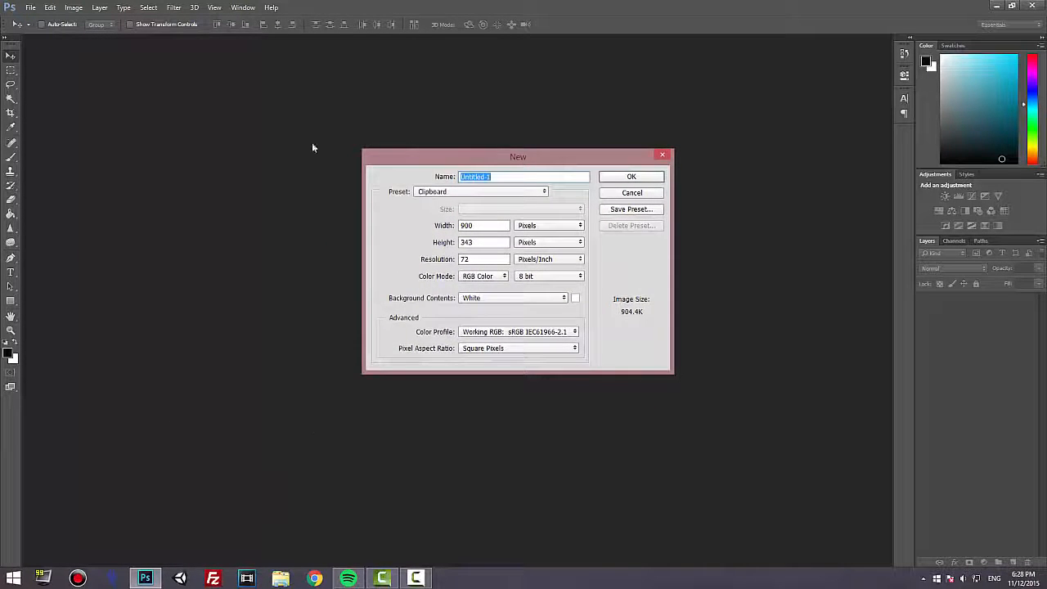
click(548, 225)
click(549, 243)
drag(502, 226, 399, 225)
text(8.5)
key(Tab)
text(11)
key(Tab)
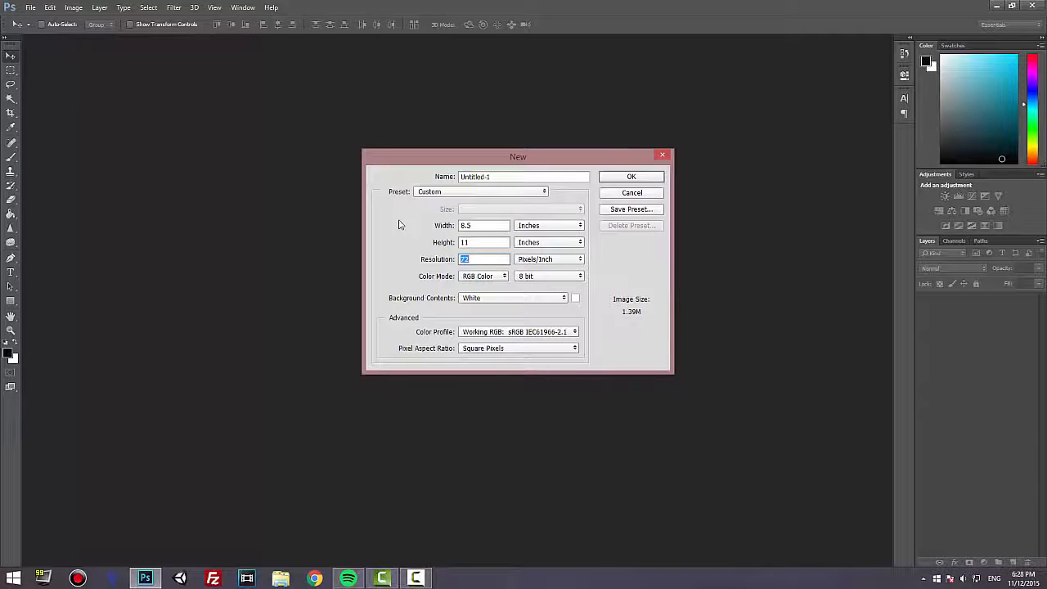
Set the new document's resolution to 300 pixels/inch and create it.
text(7)
text(300)
key(Return)
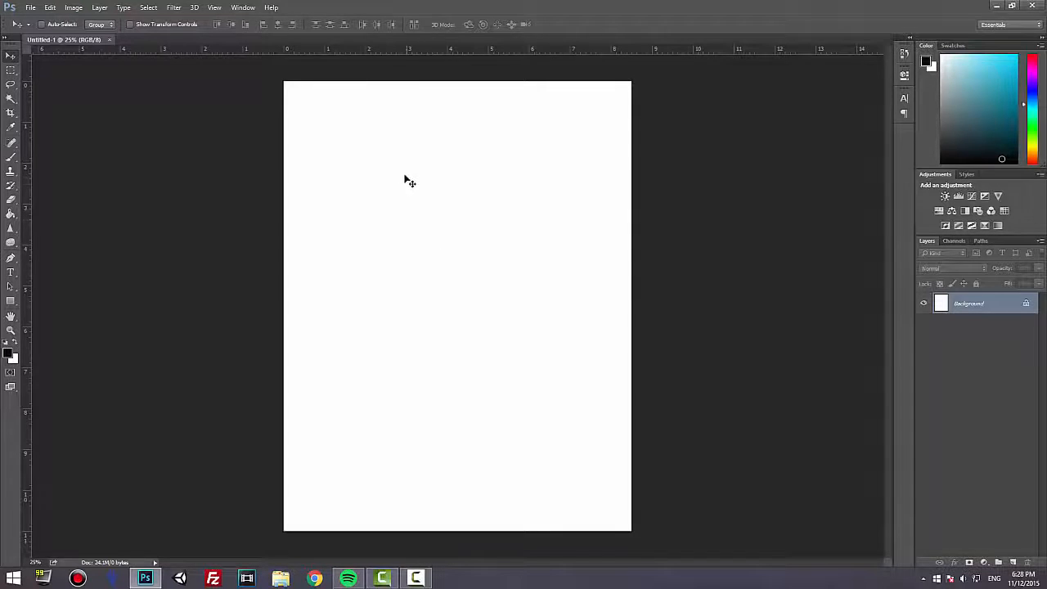
Convert the locked Background into a regular layer named "background".
double_click(968, 304)
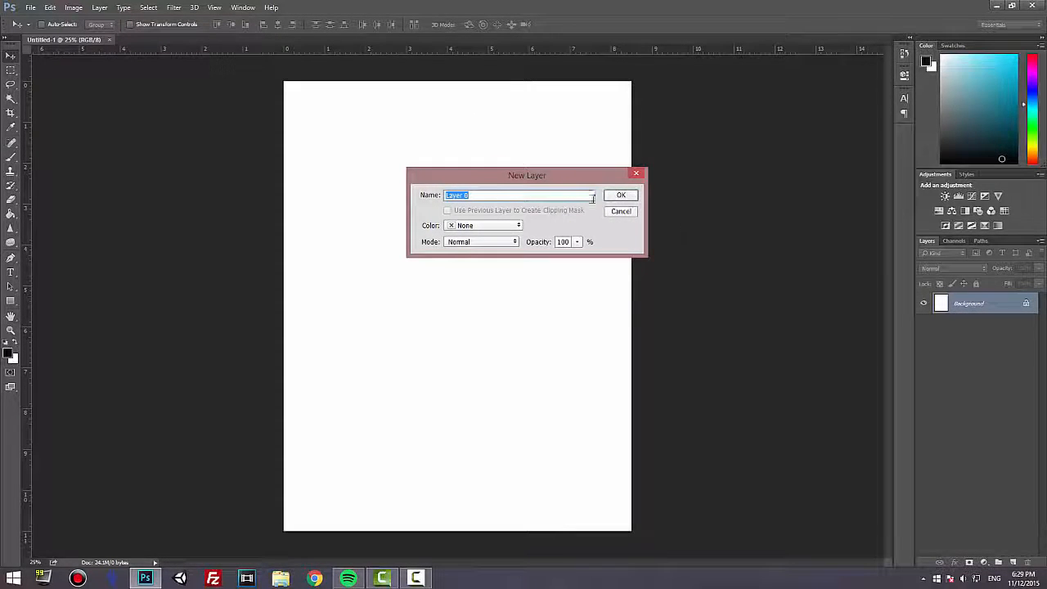
text(bu)
key(BackSpace)
key(BackSpace)
text(backgrou)
click(632, 195)
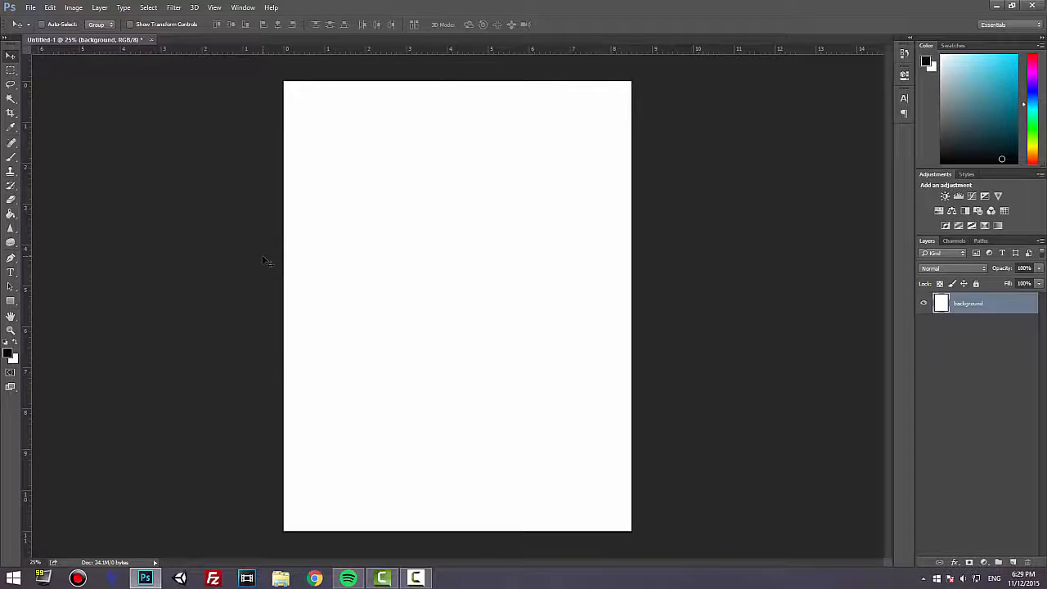
Clear all white content from the background layer so it is transparent, and remove the selection.
key(ctrl+a)
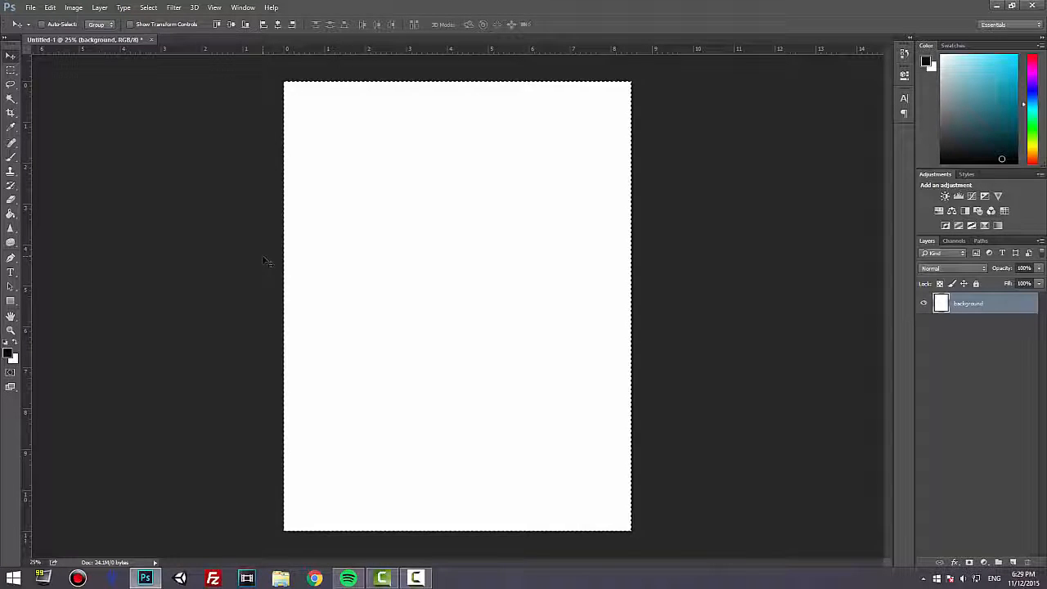
key(Delete)
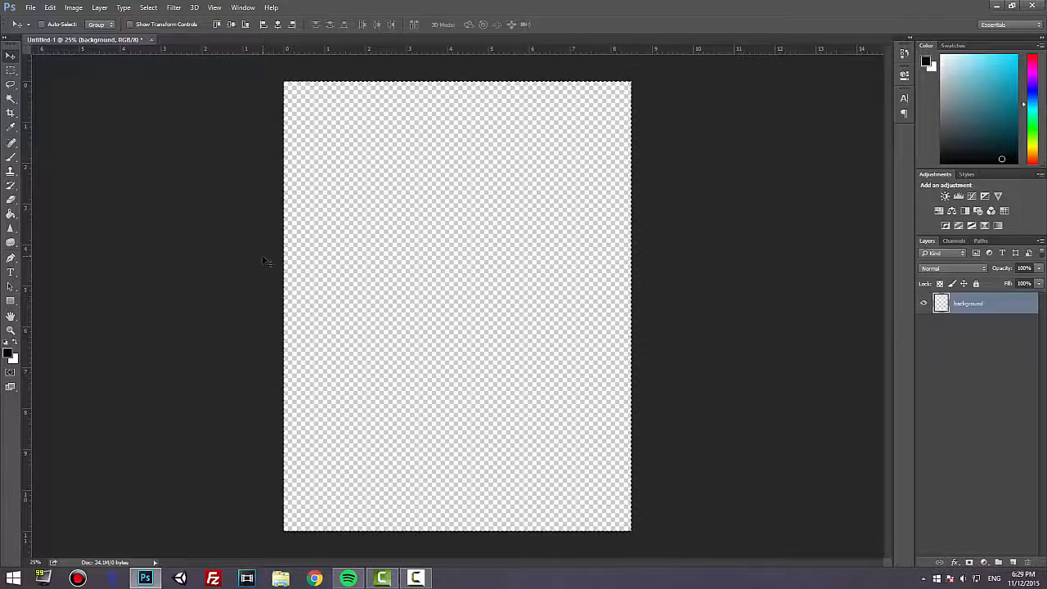
key(ctrl+d)
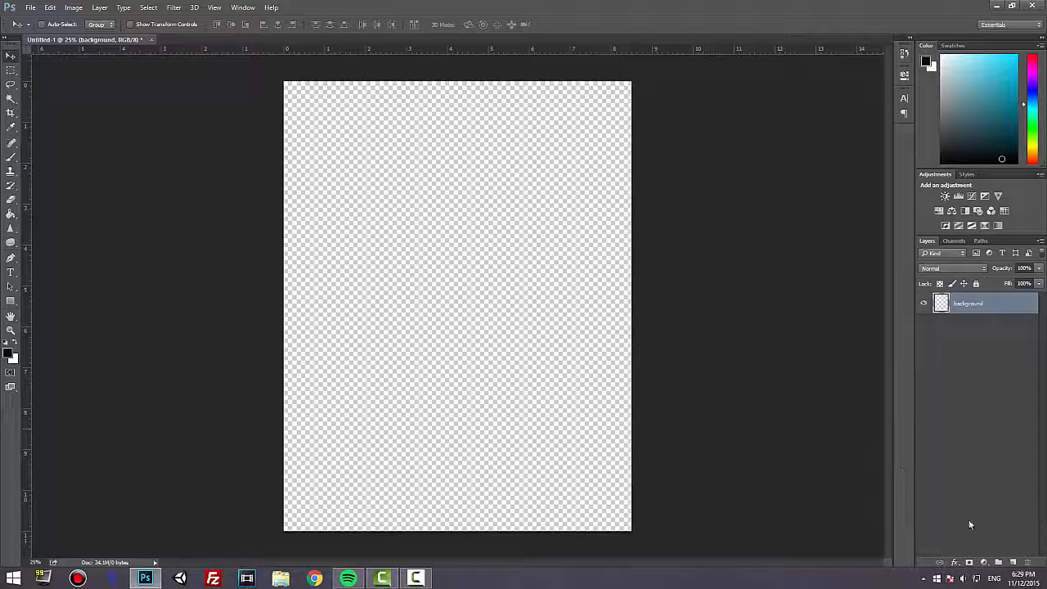
On a new layer, draw an unfilled rectangle with a 10 pt red stroke, about 2484 × 3240 px, just inside the canvas edges.
click(1012, 562)
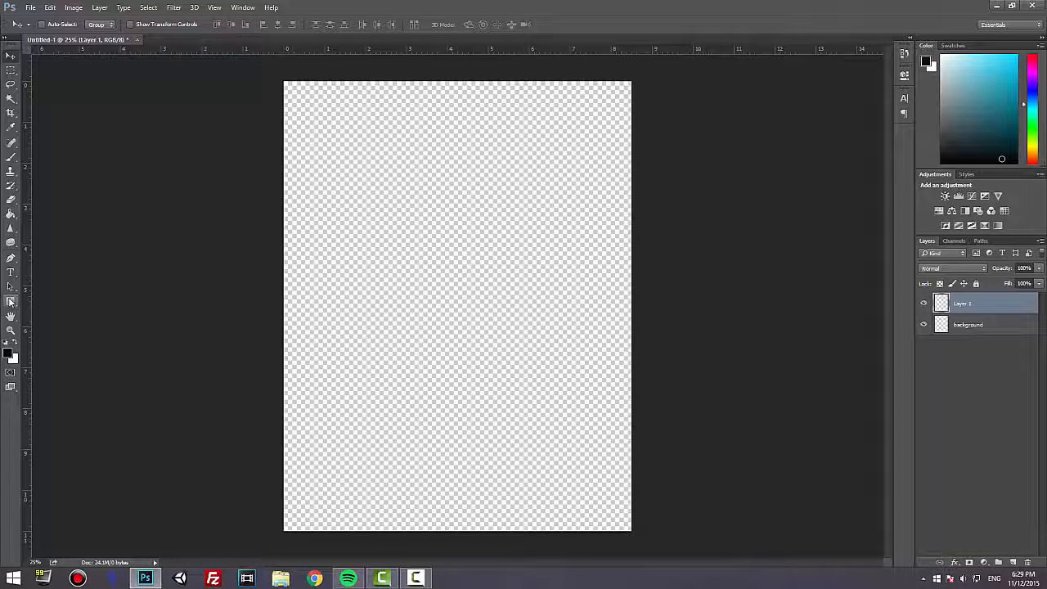
click(11, 301)
click(100, 24)
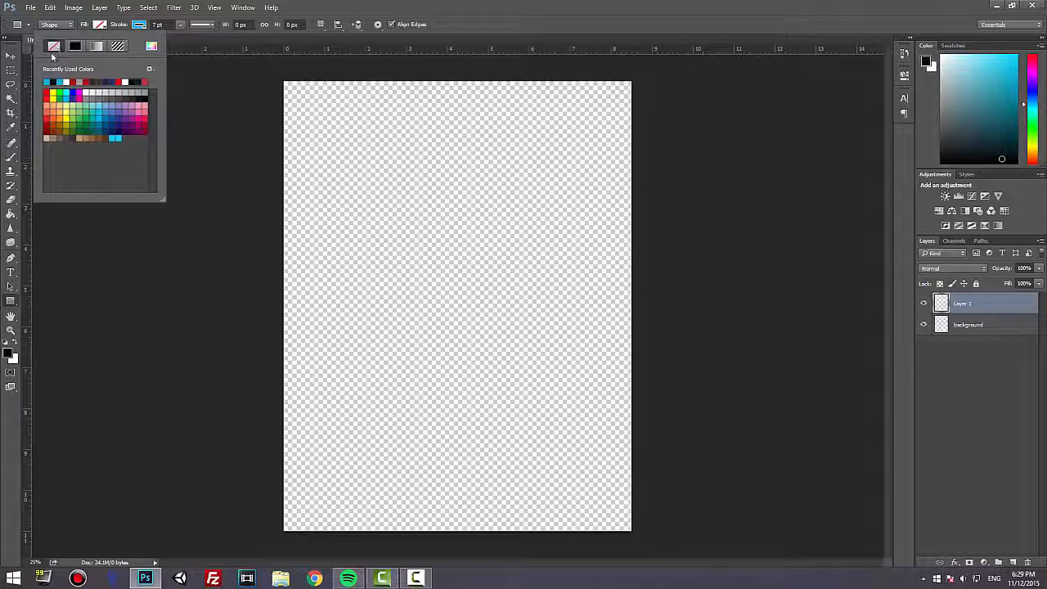
click(140, 26)
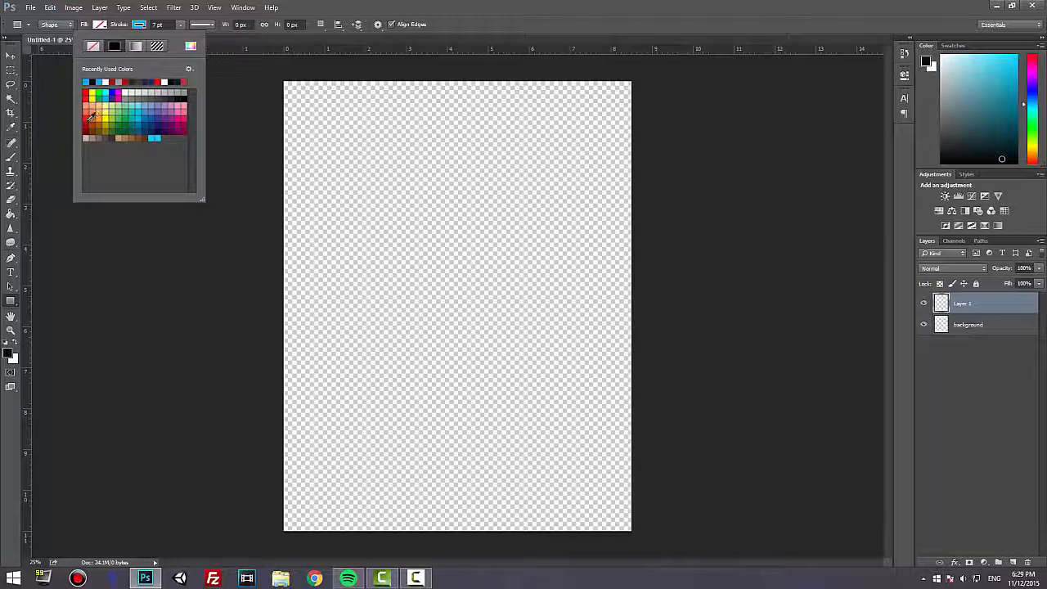
click(87, 120)
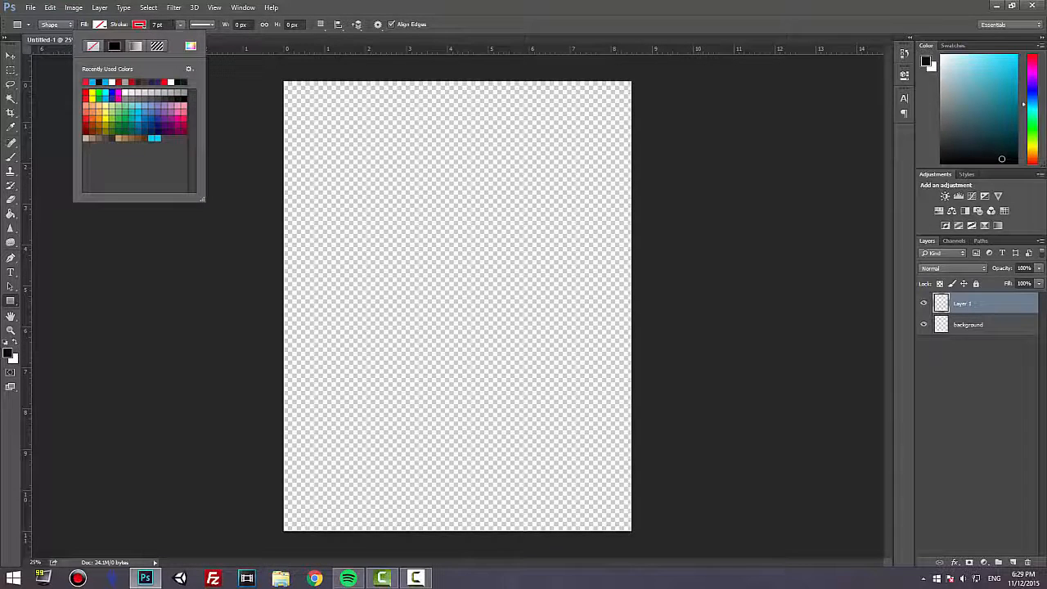
click(170, 25)
text(10)
key(Return)
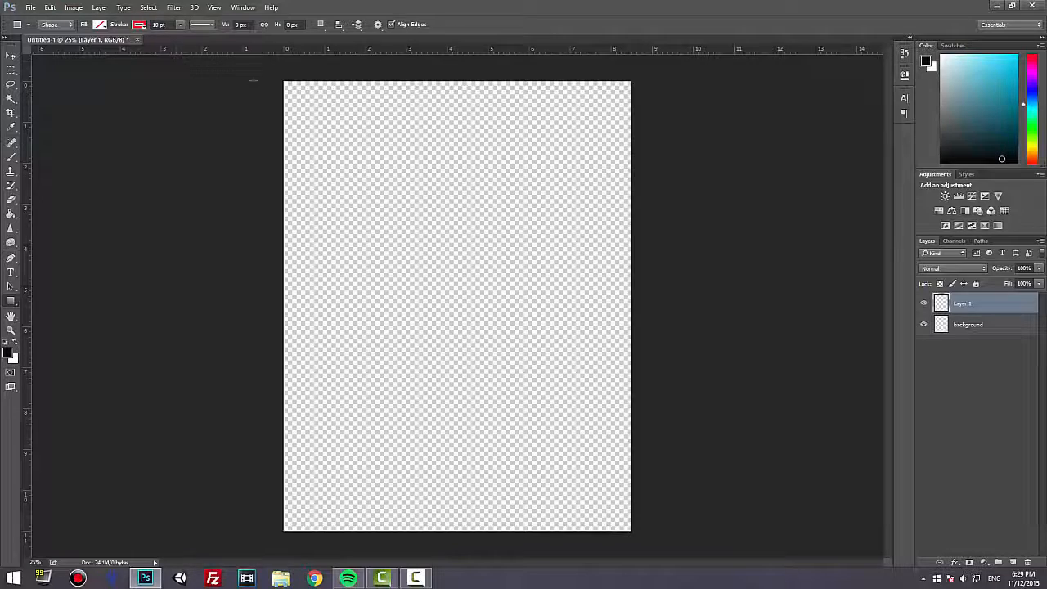
mouse_move(285, 82)
mouse_down()
mouse_move(477, 315)
mouse_move(626, 528)
mouse_up()
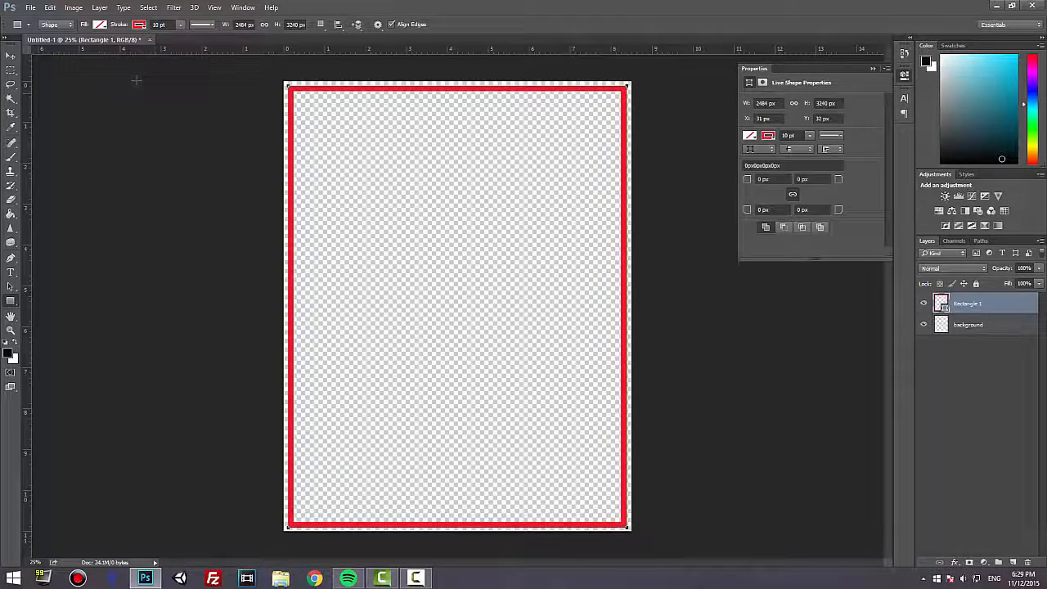
click(10, 55)
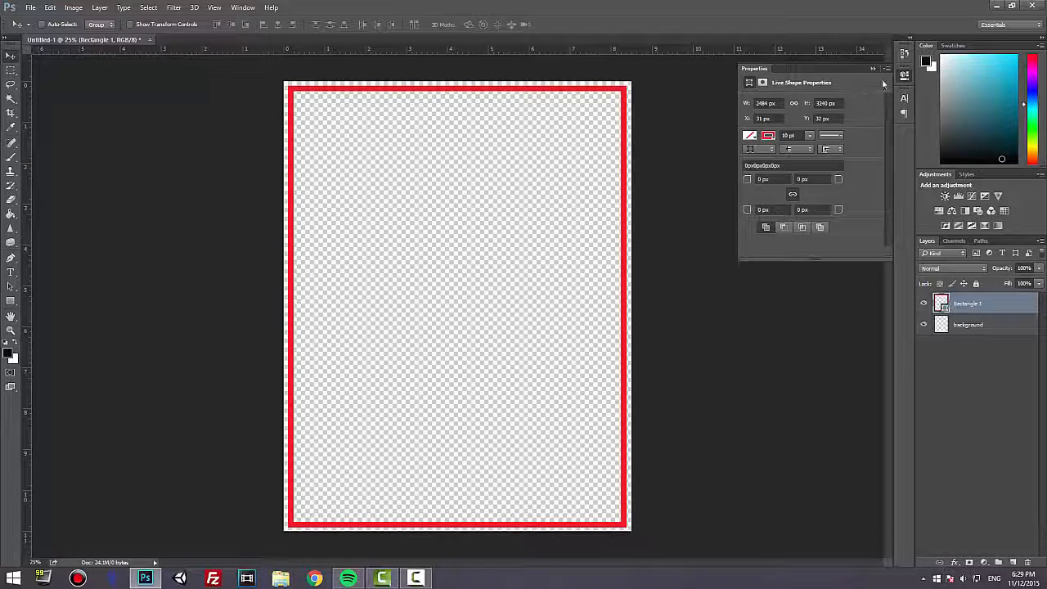
click(873, 69)
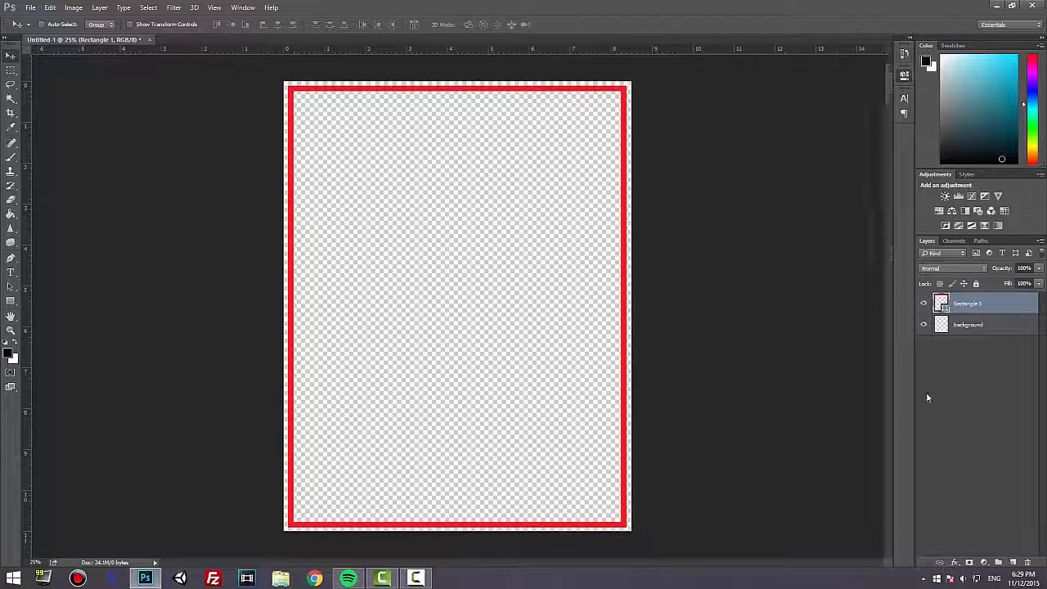
Add an Inner Shadow to the red rectangle with a 14 px distance, a larger size and reduced opacity.
click(956, 563)
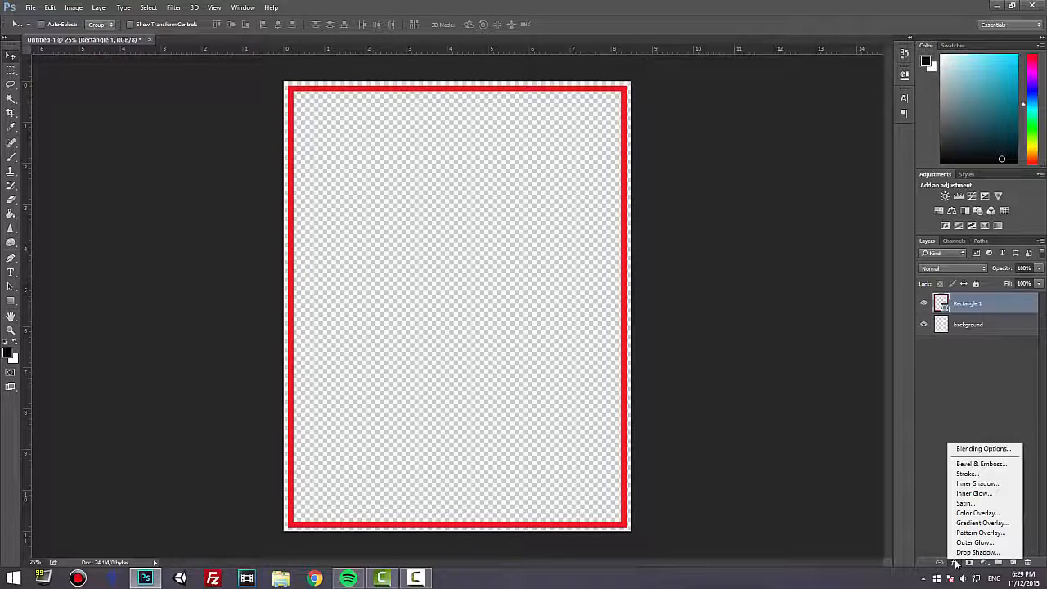
click(971, 483)
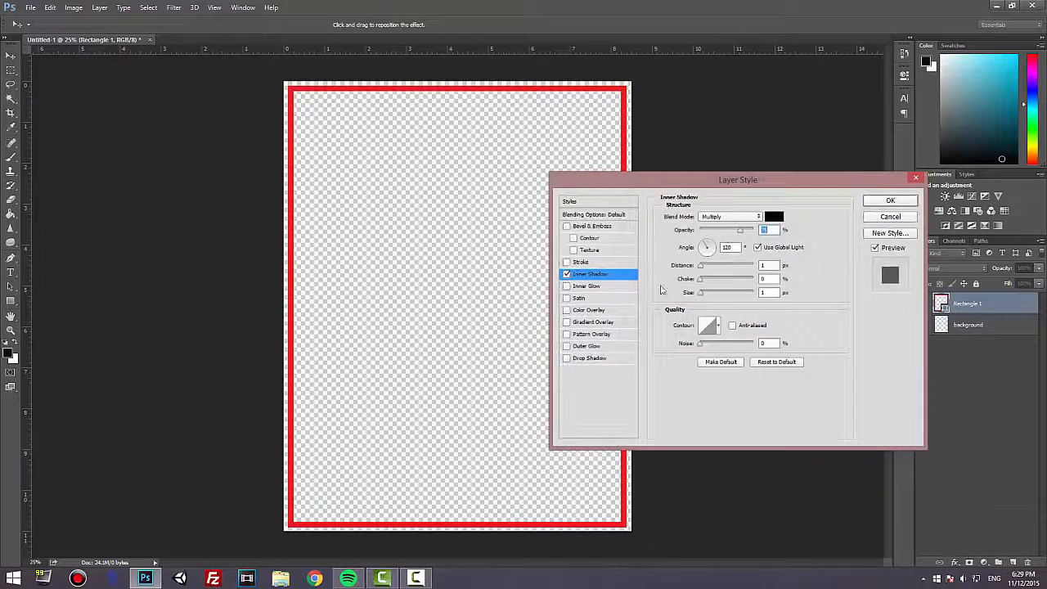
drag(700, 294, 705, 295)
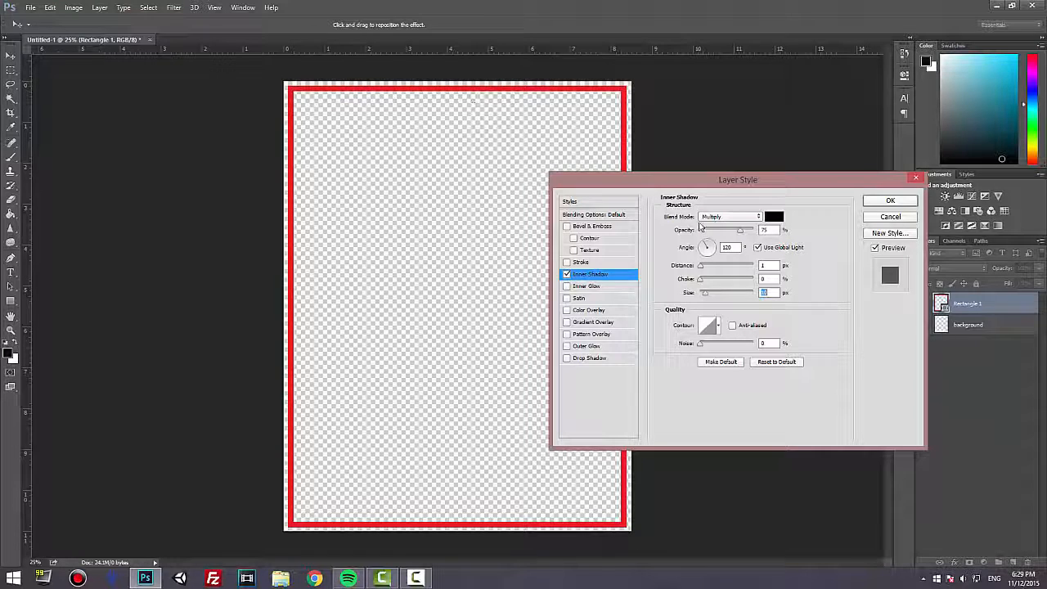
drag(701, 266, 708, 270)
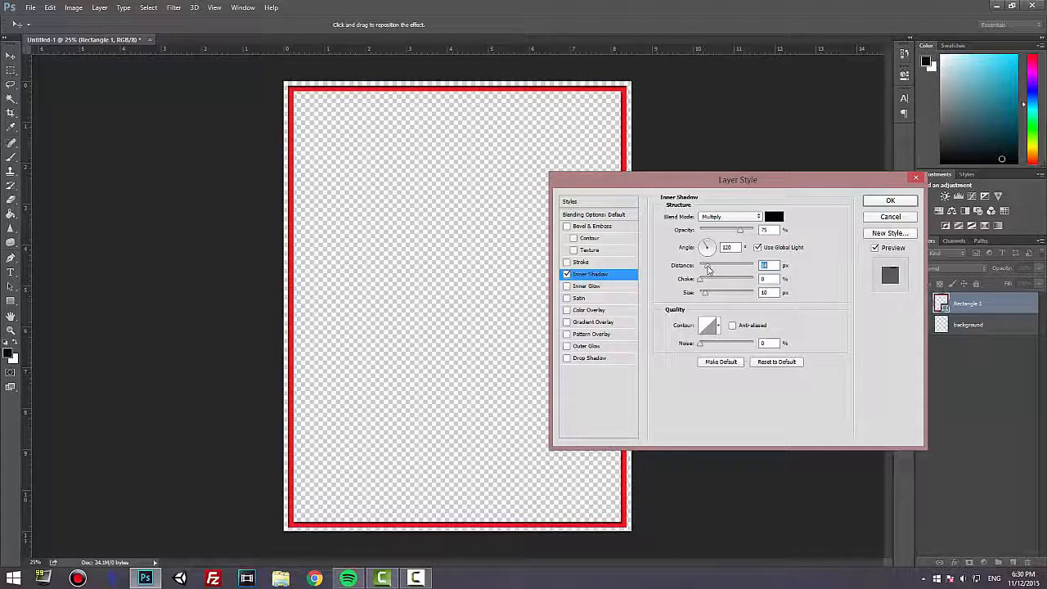
click(709, 294)
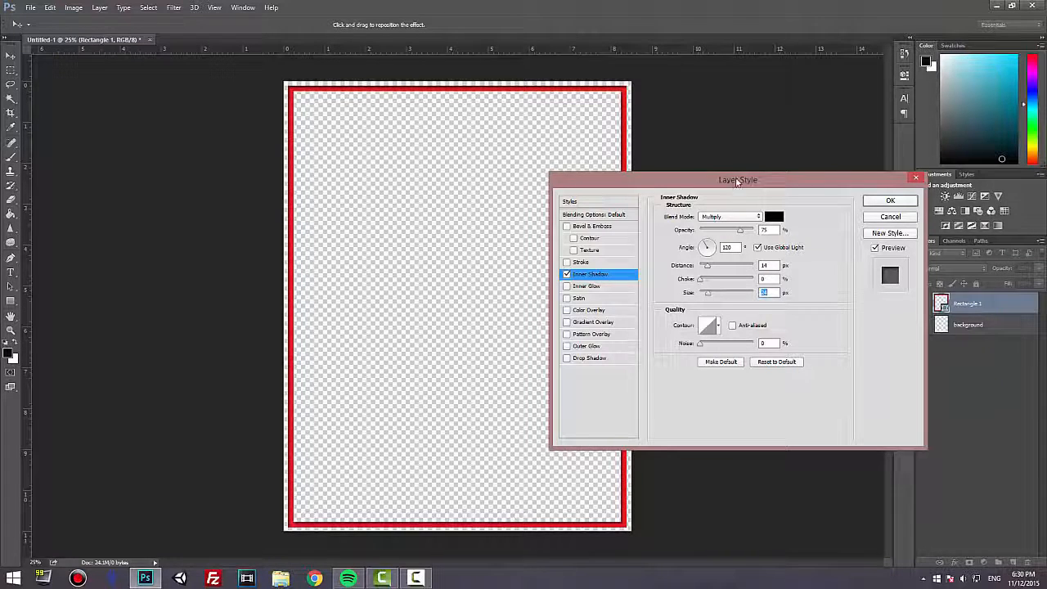
drag(731, 183, 768, 171)
drag(777, 220, 772, 220)
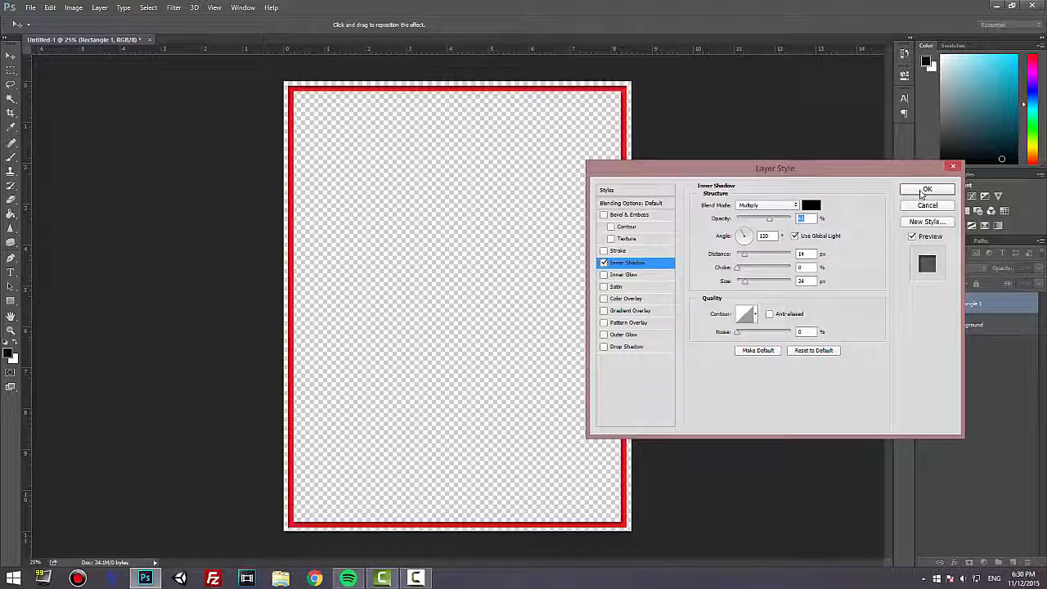
click(924, 191)
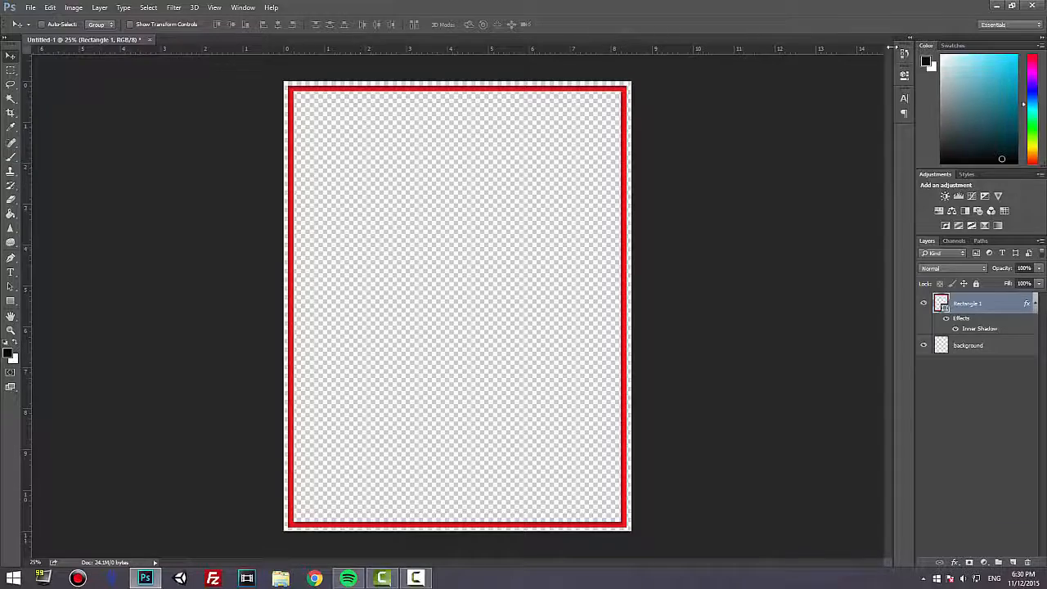
Open the logo image from the desktop in Photoshop as a separate document.
click(987, 11)
right_click(54, 111)
mouse_move(239, 250)
click(294, 250)
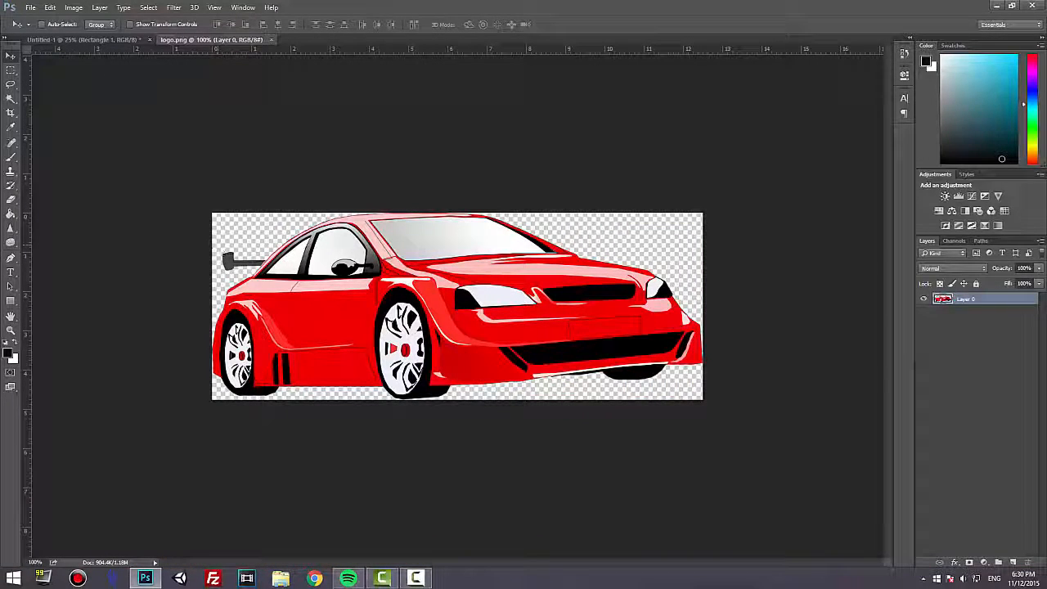
Switch to Chrome, go to google.com and search for images of "computer programming png".
click(314, 578)
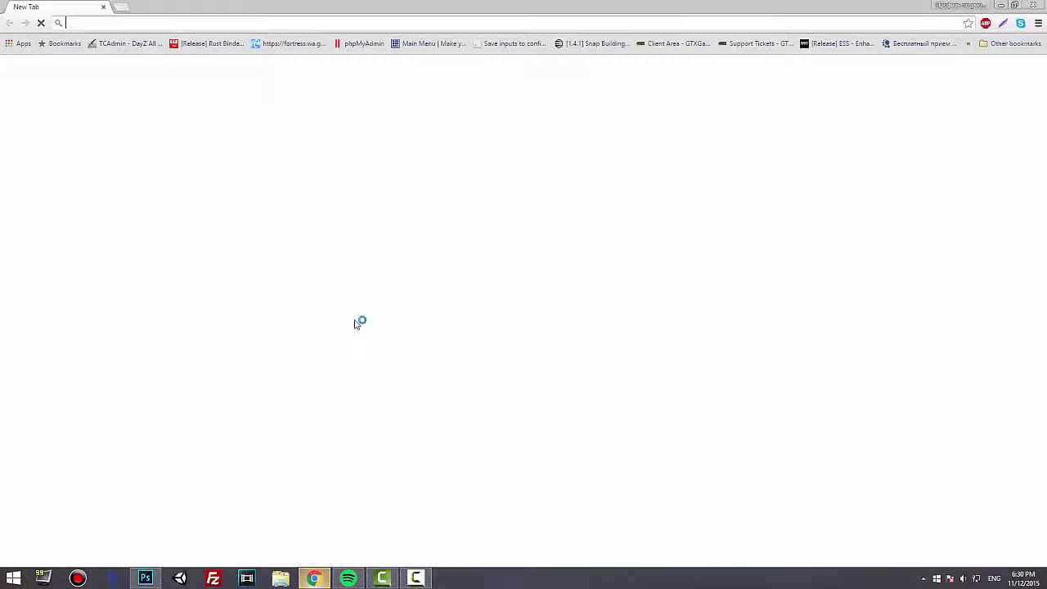
text(google.com)
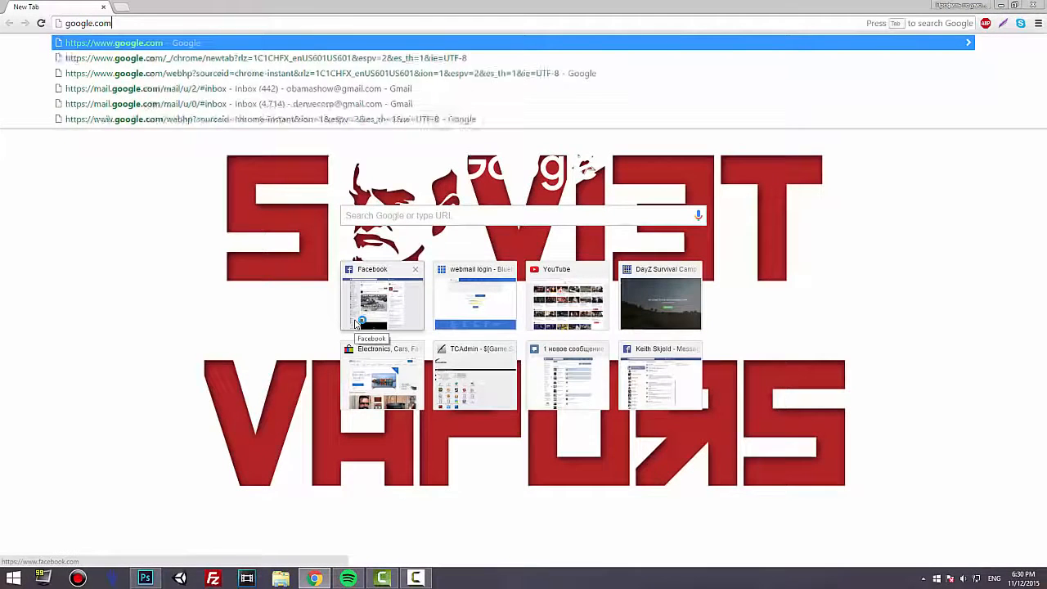
key(Return)
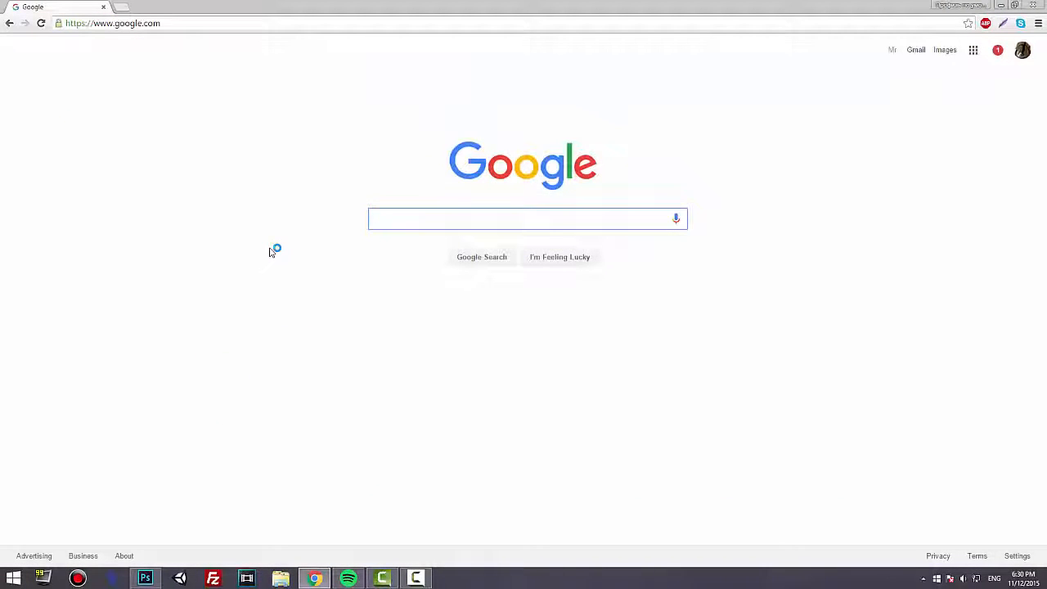
text(com)
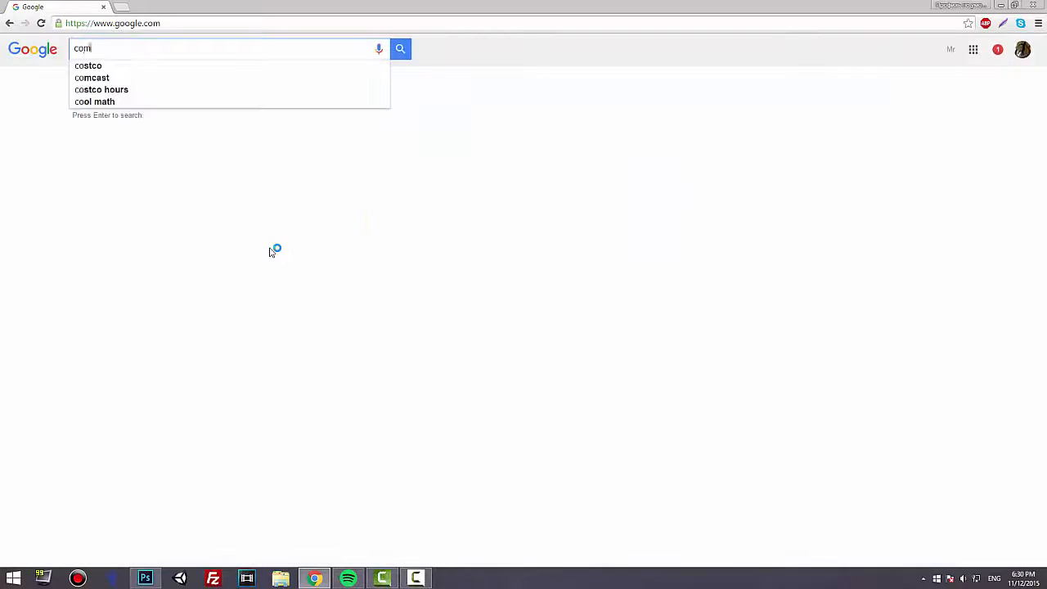
text(puter programming png)
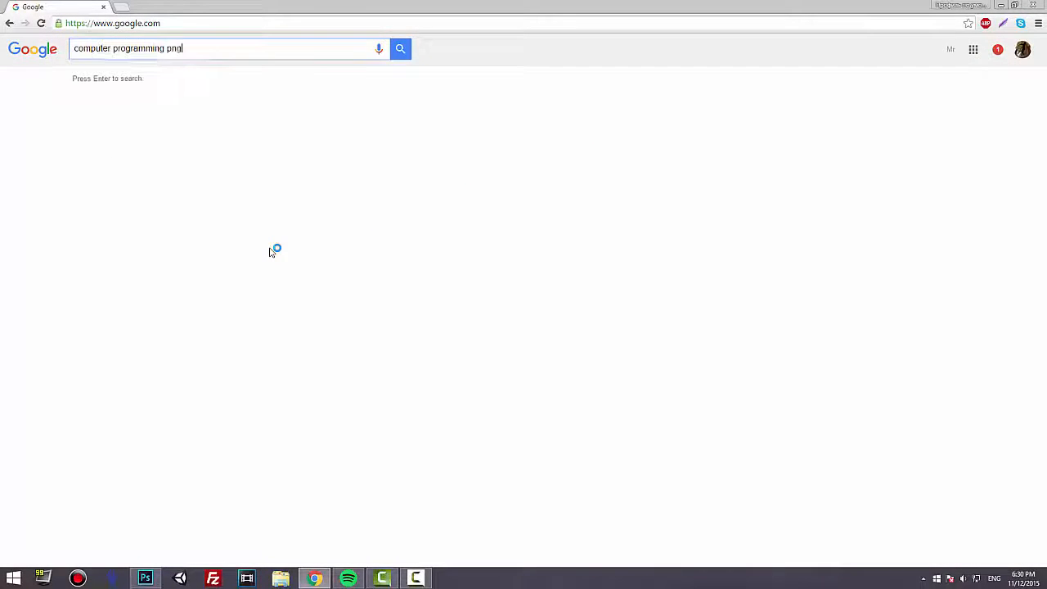
key(Return)
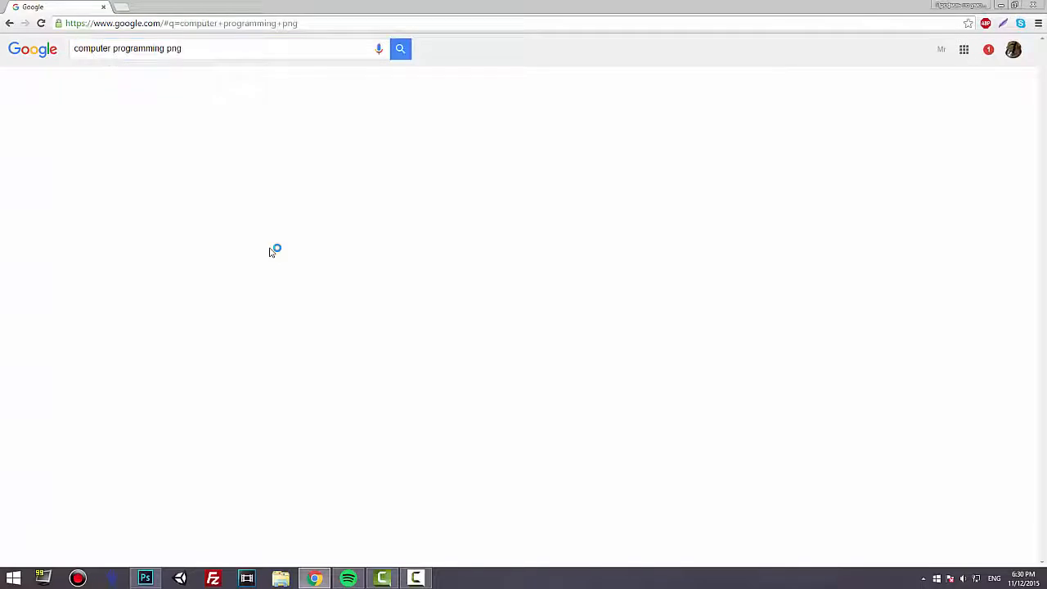
click(127, 85)
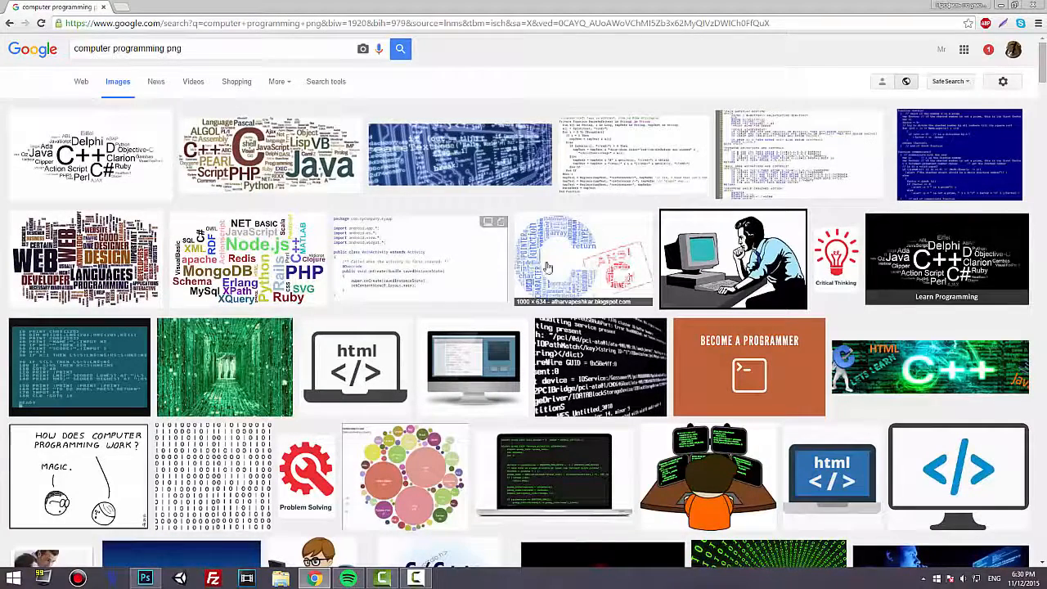
Preview the HTML laptop icon and the desktop monitor icon among the computer programming image results.
click(354, 372)
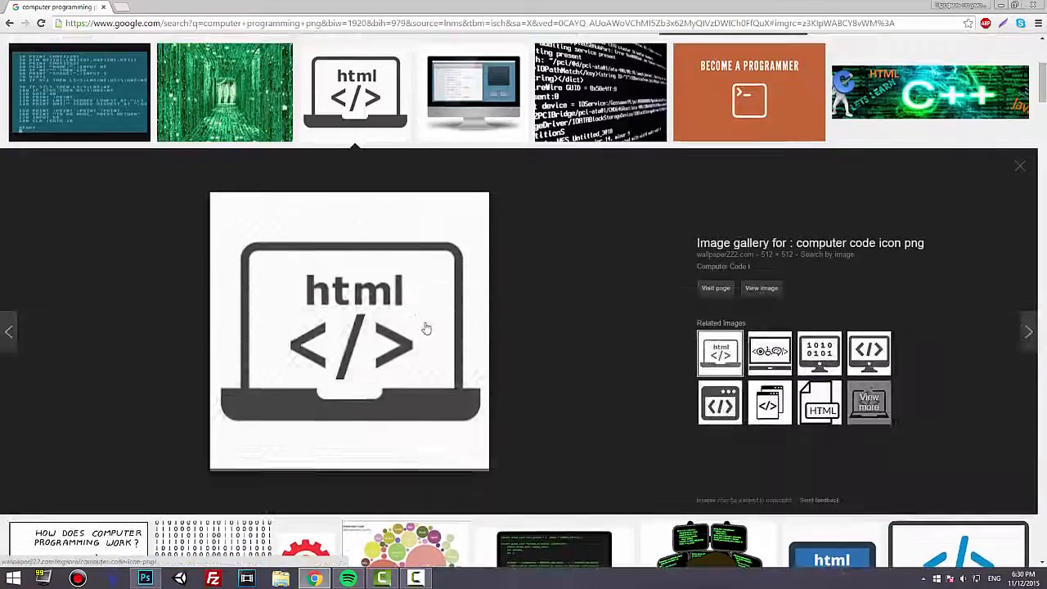
key(Right)
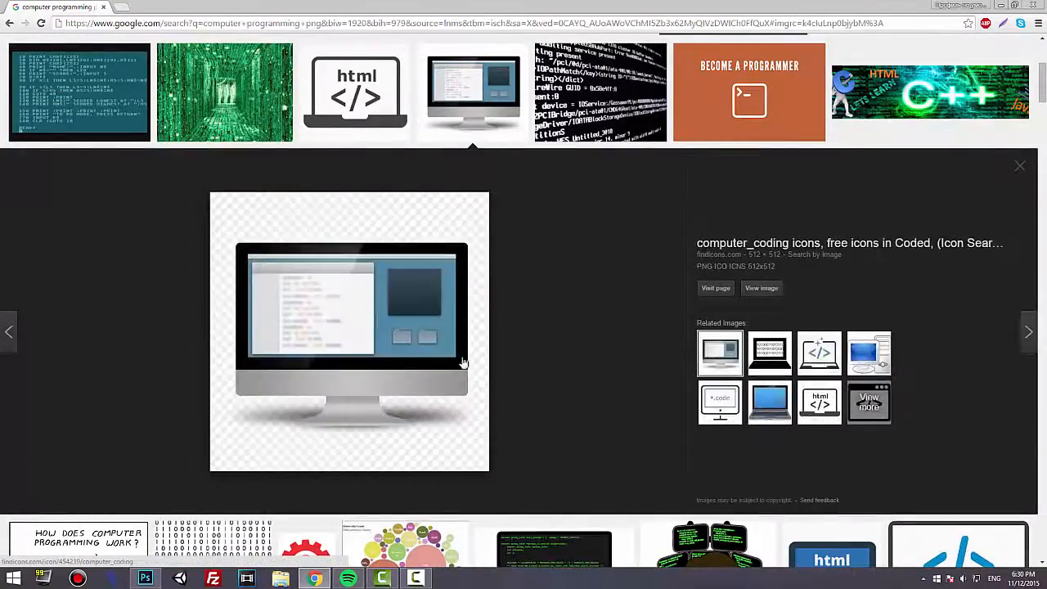
scroll(368, 407, up, 3)
scroll(440, 424, down, 2)
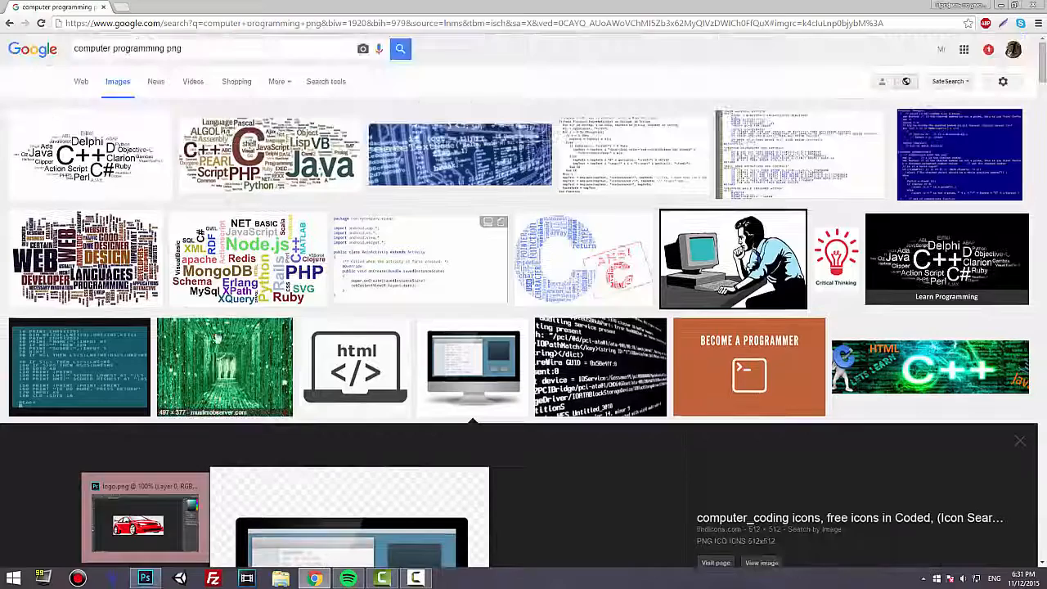
Switch back to Photoshop and copy the selected car image from logo.png.
click(145, 576)
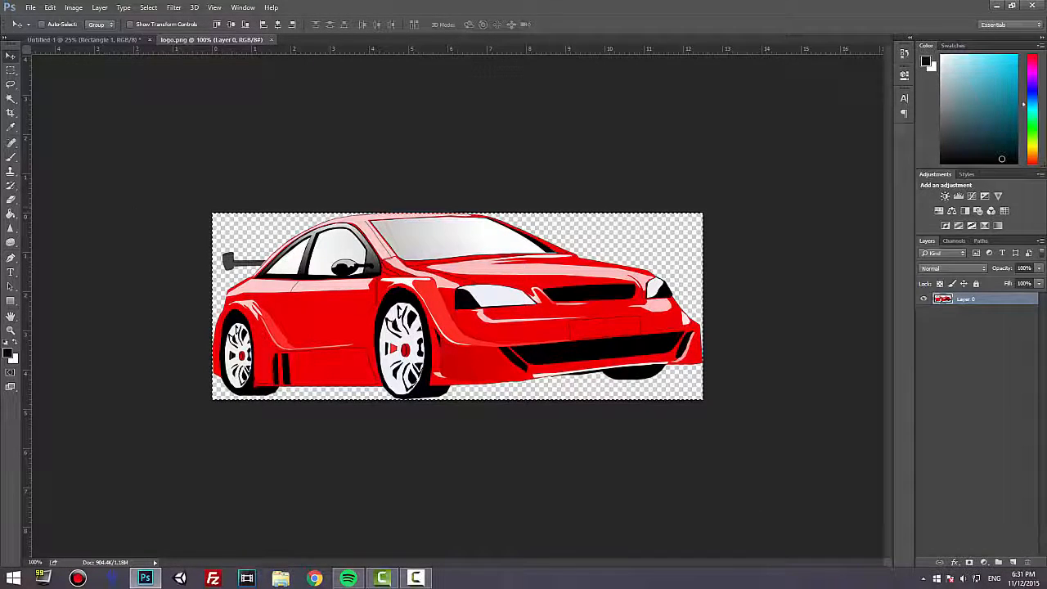
click(51, 9)
click(58, 81)
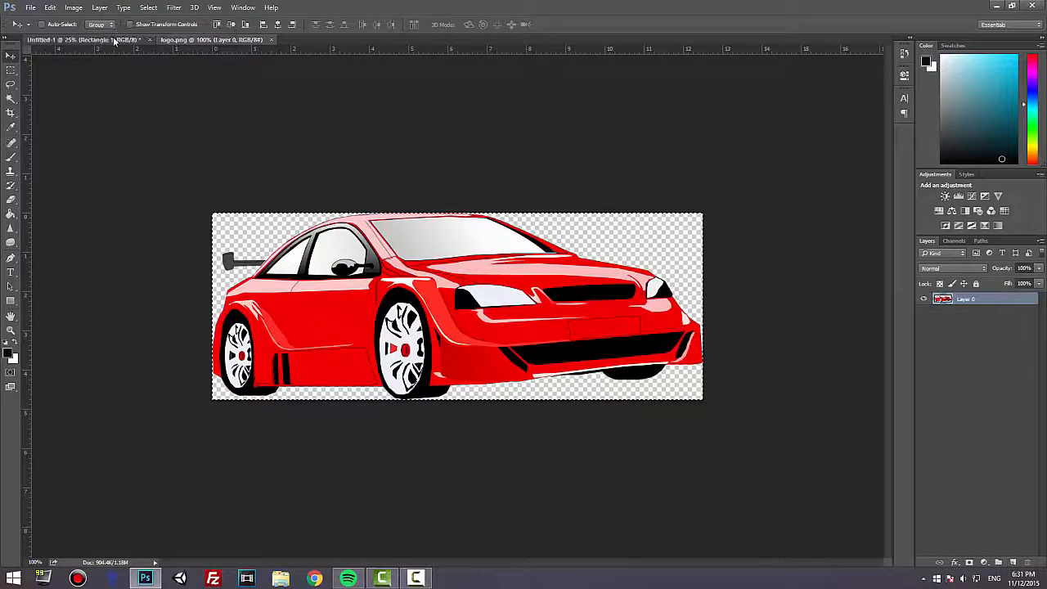
In the Untitled-1 page document, add a new layer above the red rectangle and name it logo.
click(114, 40)
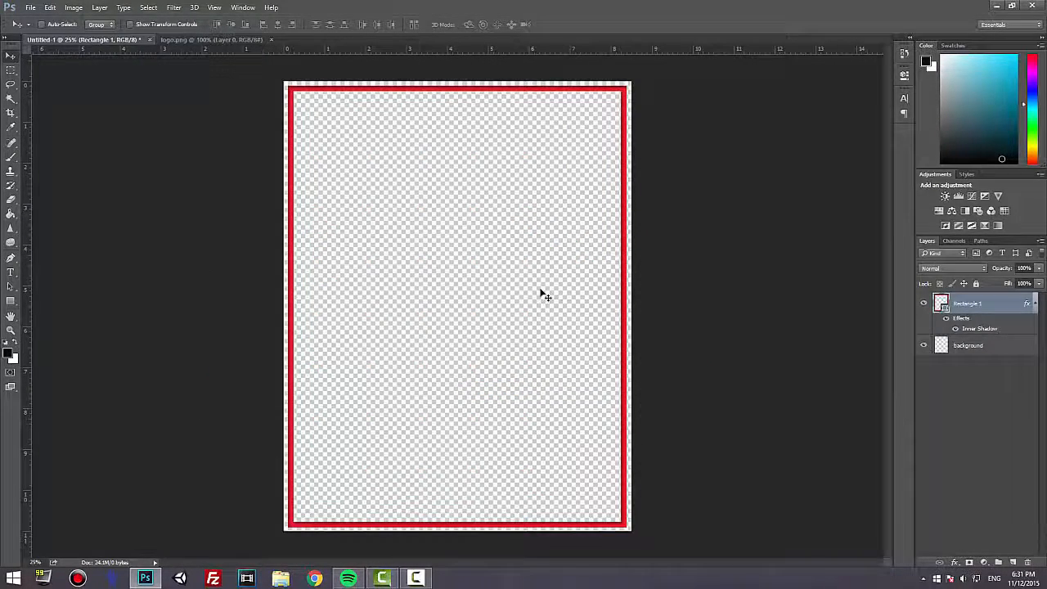
click(1012, 562)
double_click(960, 303)
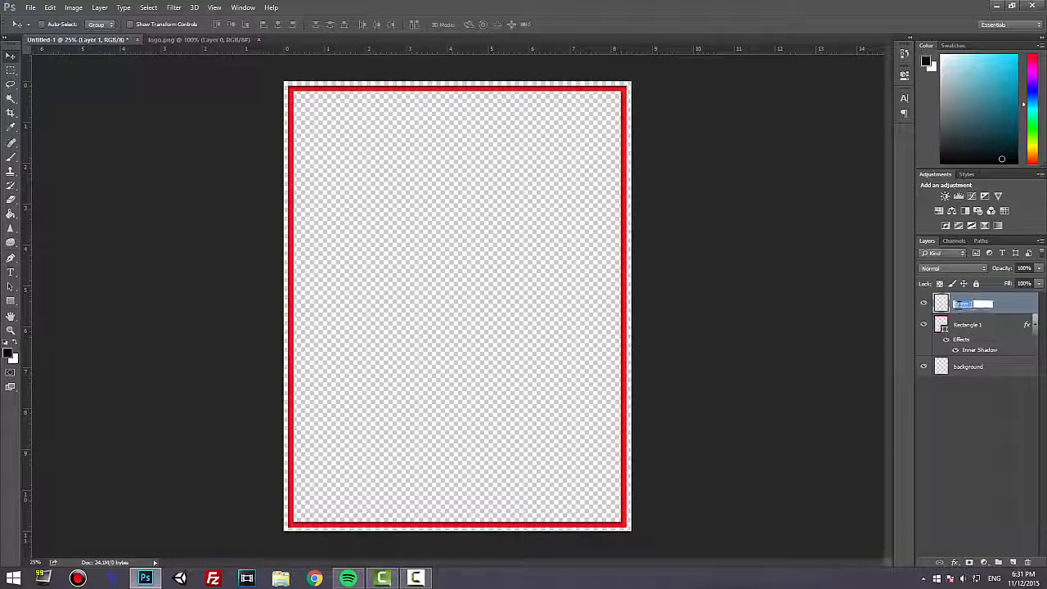
text(logo)
key(Return)
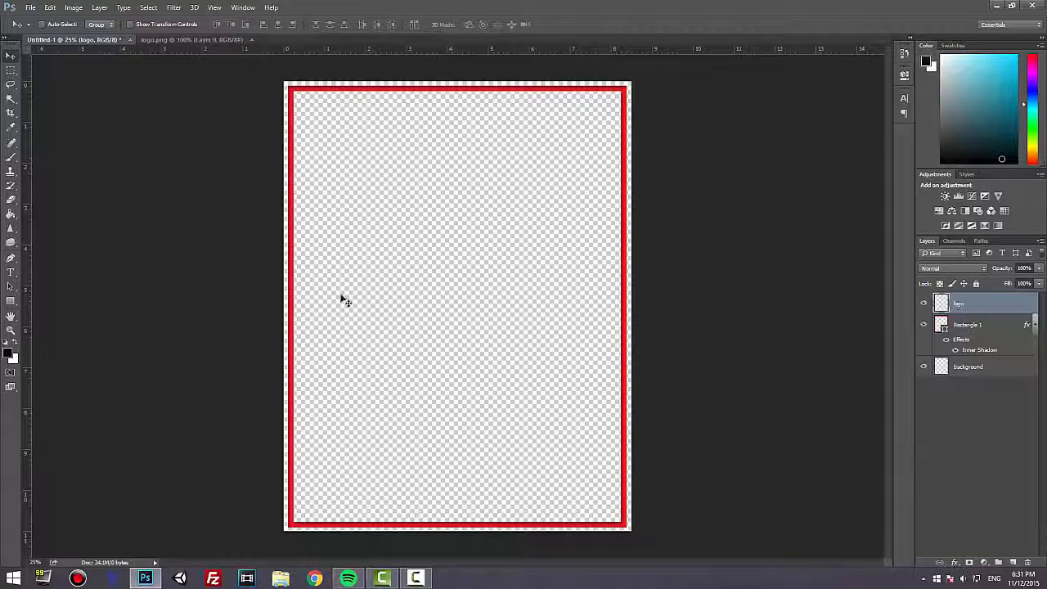
Paste the car onto the logo layer and place it centered in the upper part of the page.
click(51, 7)
click(83, 99)
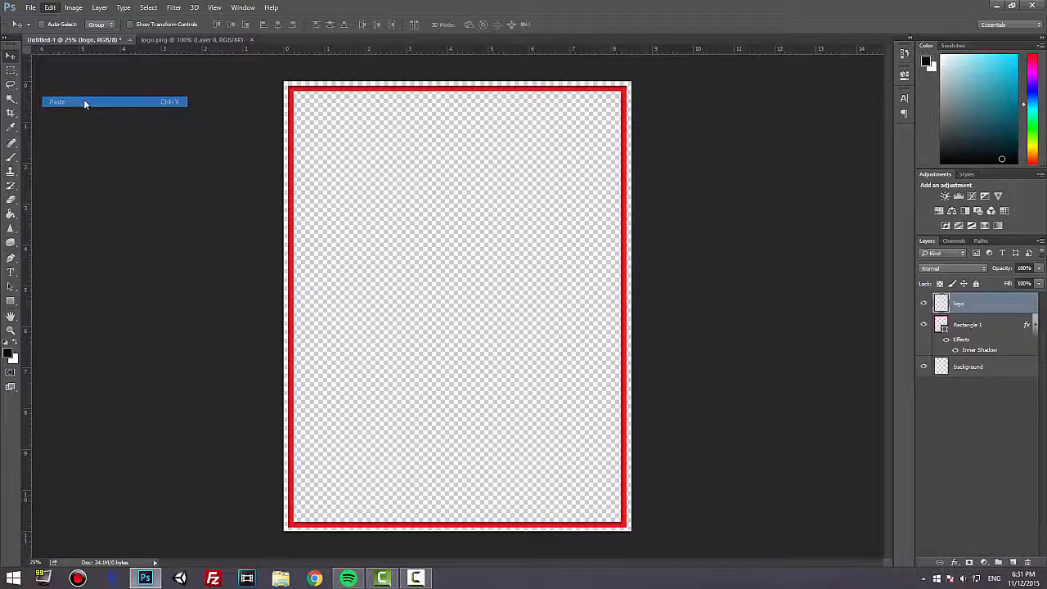
drag(480, 318, 481, 185)
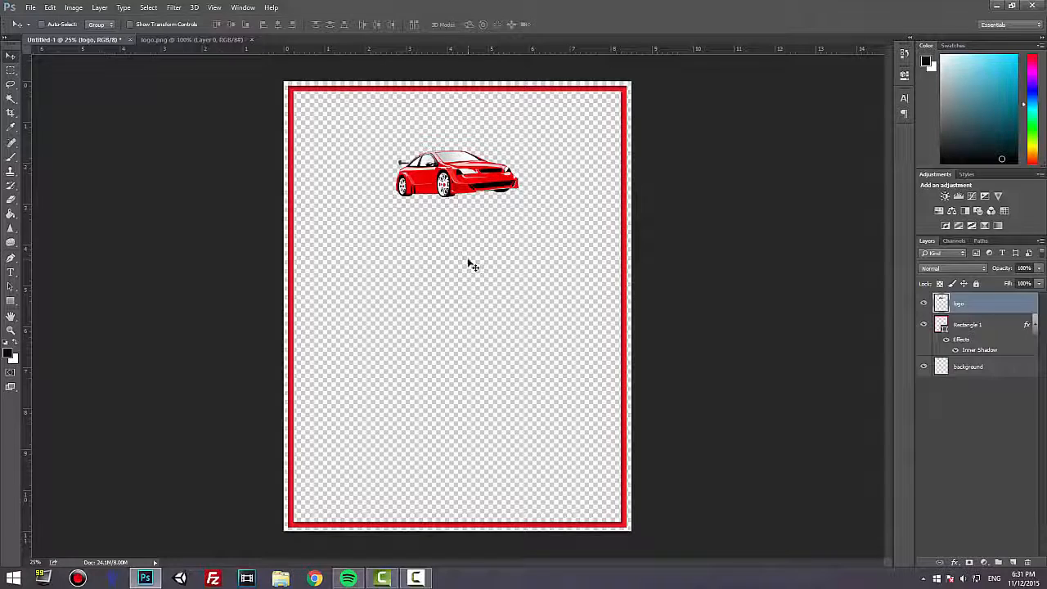
drag(384, 155, 384, 161)
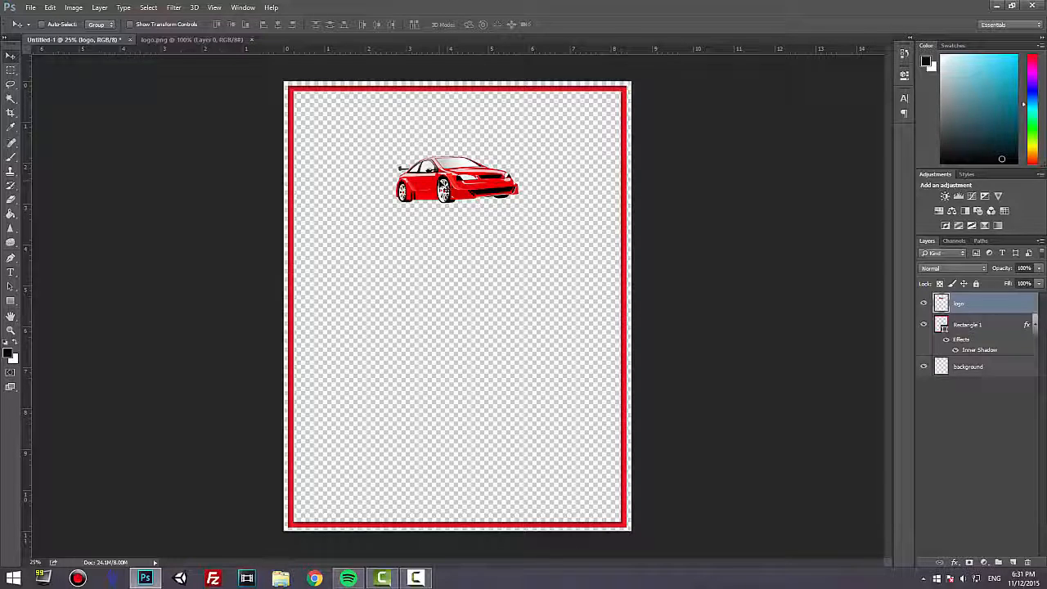
Scale the car proportionally to about 171% and center it again in the upper part of the page.
key(ctrl+t)
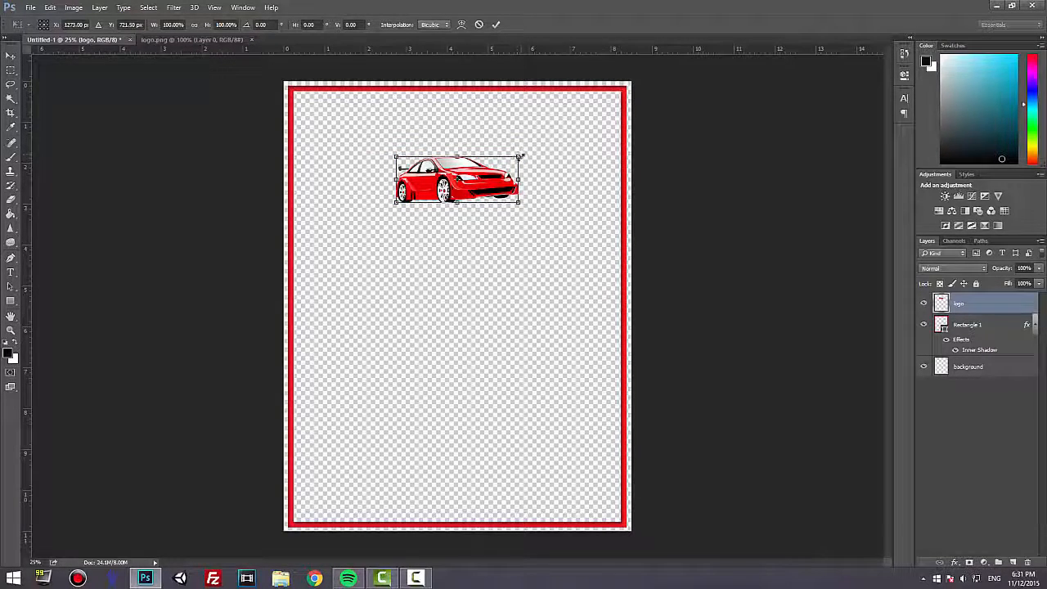
drag(524, 153, 583, 131)
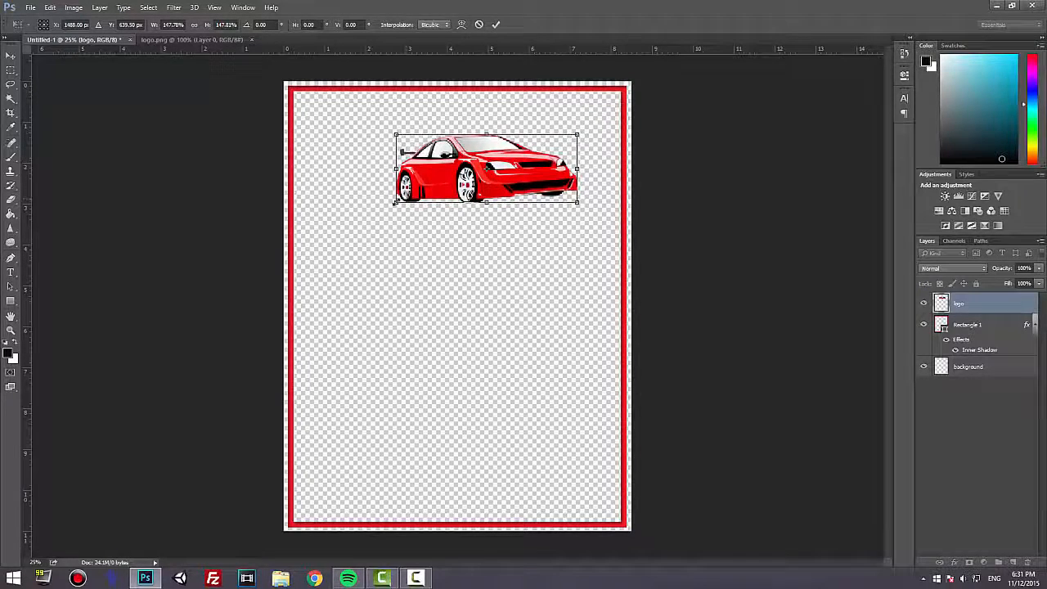
drag(389, 206, 364, 215)
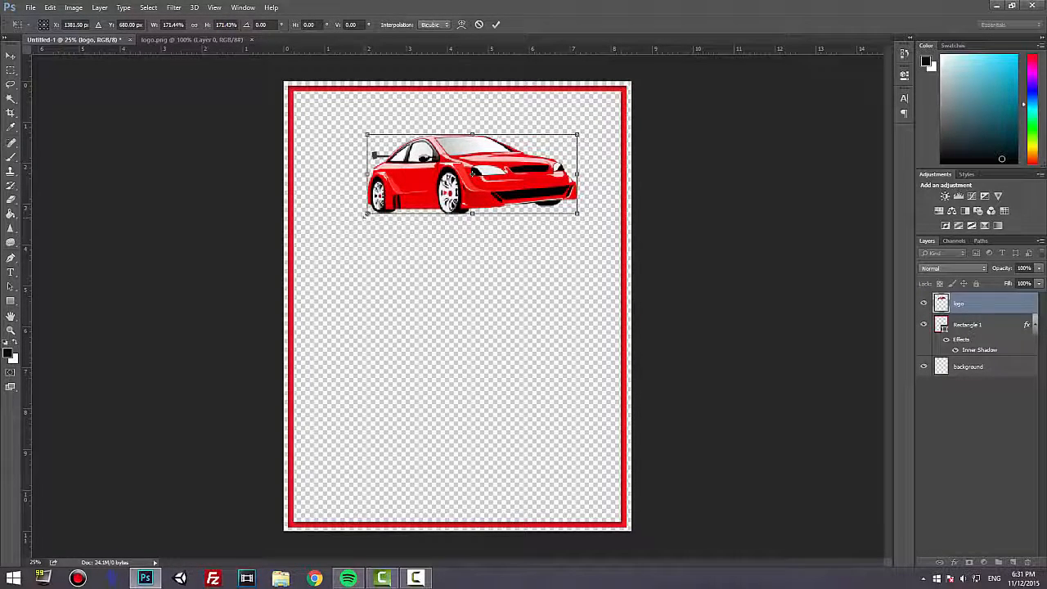
key(Return)
drag(481, 164, 467, 180)
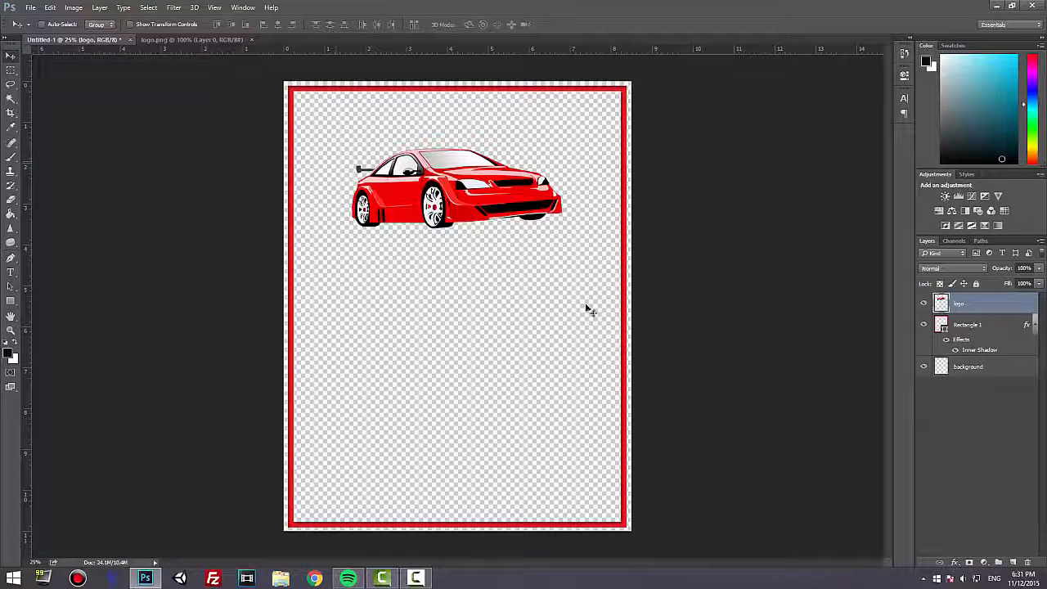
On a new layer, add the centered two-line text "CAR MEET" / "NORTHWEST" in red 60 pt Kremlin Regular below the car.
click(1011, 561)
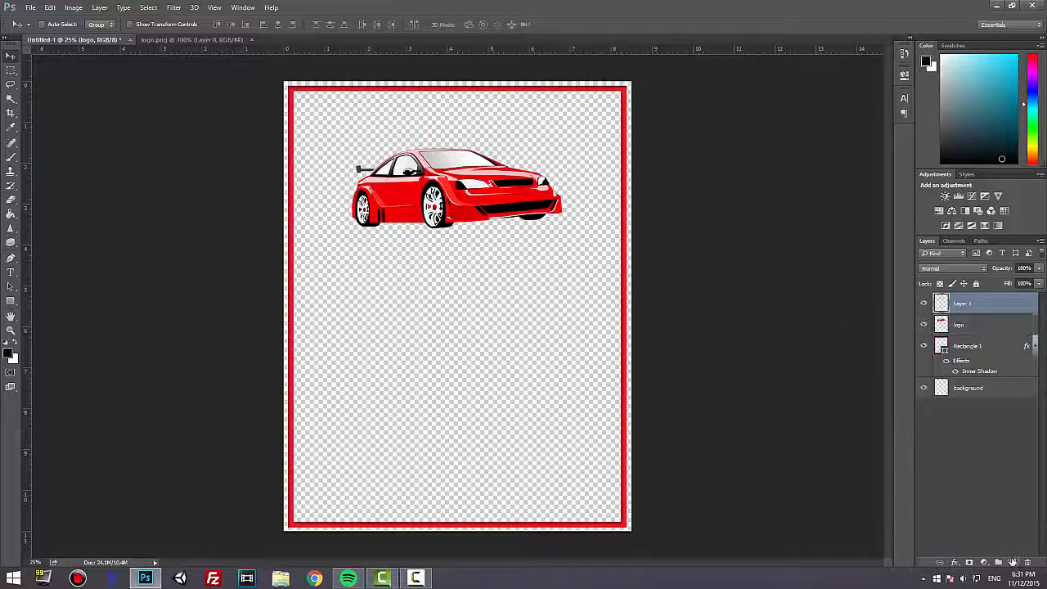
click(10, 272)
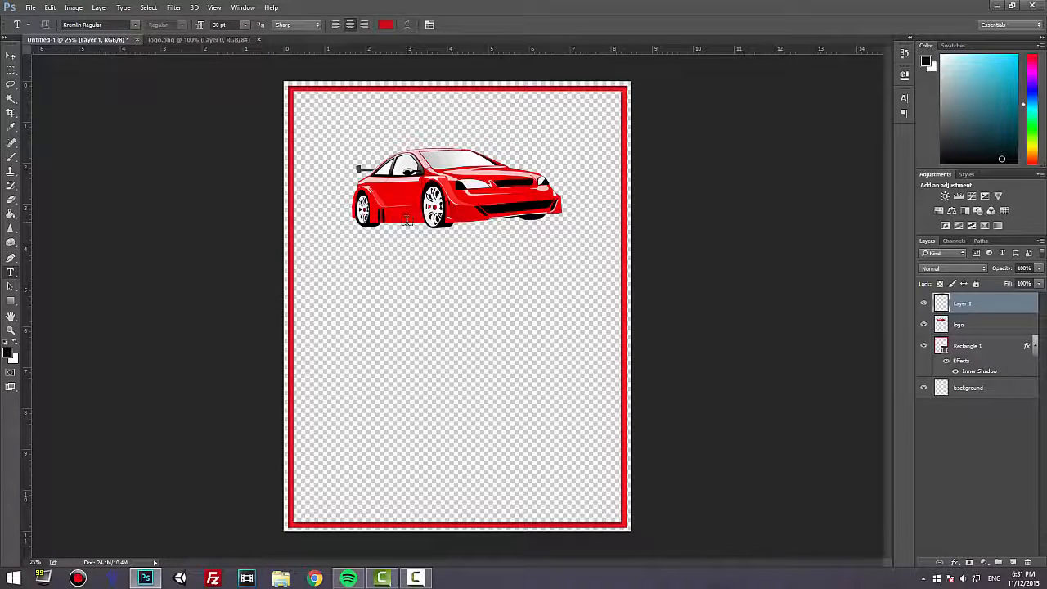
click(333, 267)
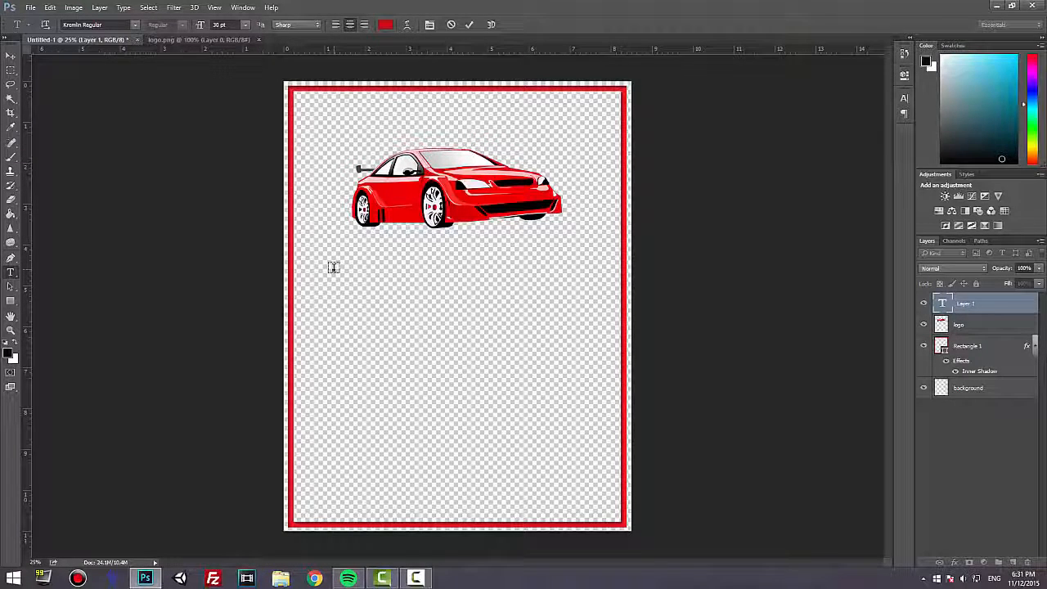
click(245, 25)
click(239, 196)
text(CAR MEET)
key(Return)
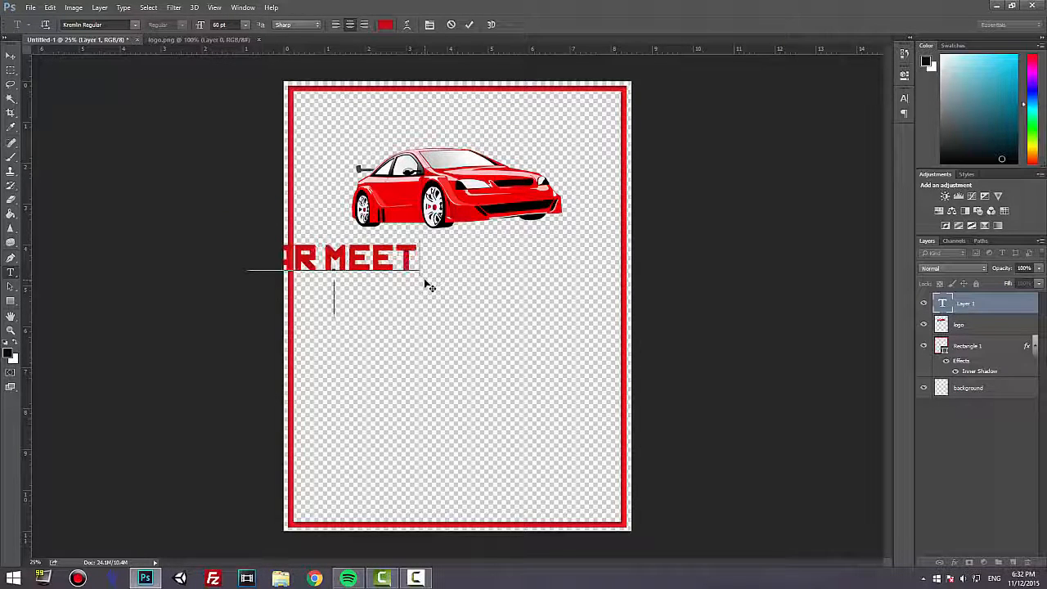
text(NO)
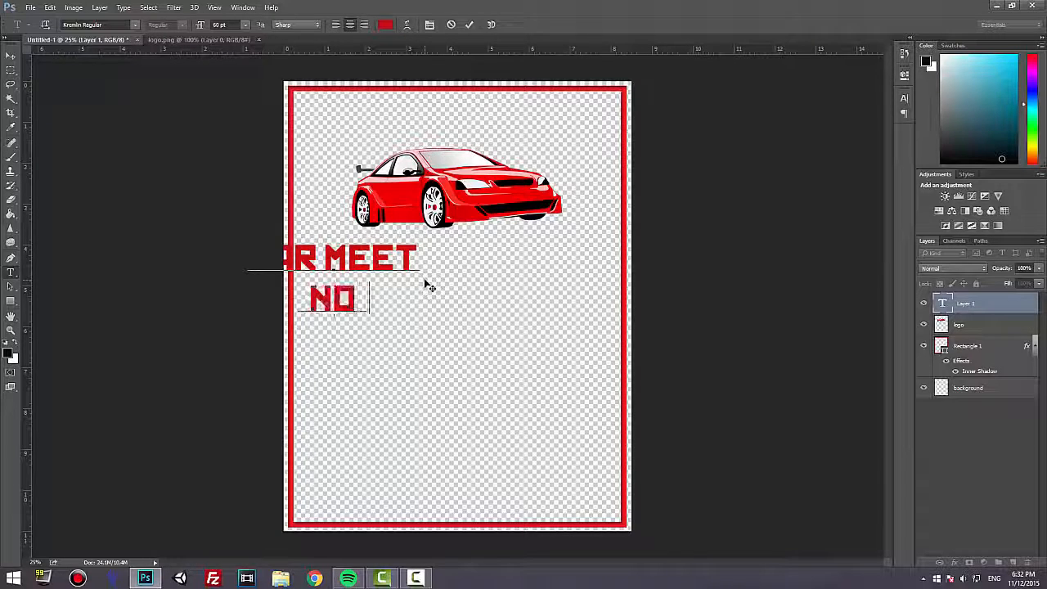
text(RTHWESTHWEST)
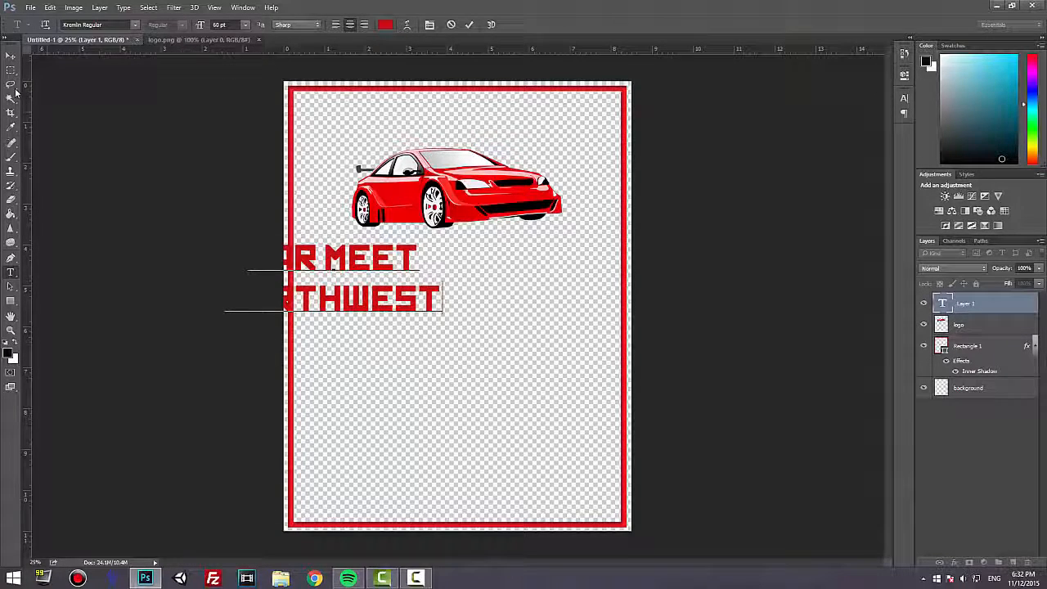
Move the two-line title so it sits horizontally centered on the page, directly beneath the car.
click(10, 56)
drag(320, 309, 447, 310)
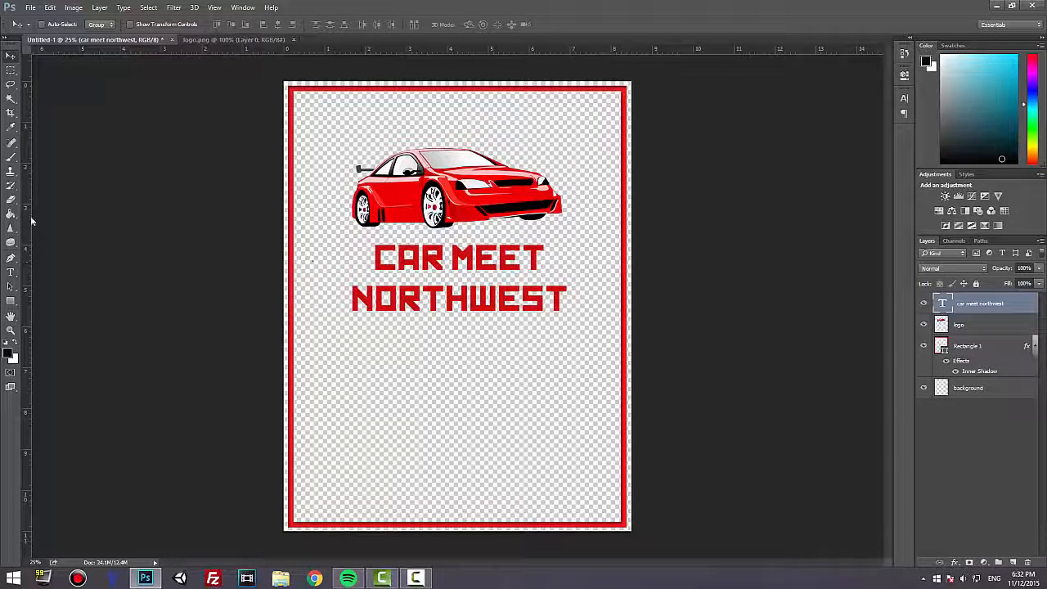
click(10, 272)
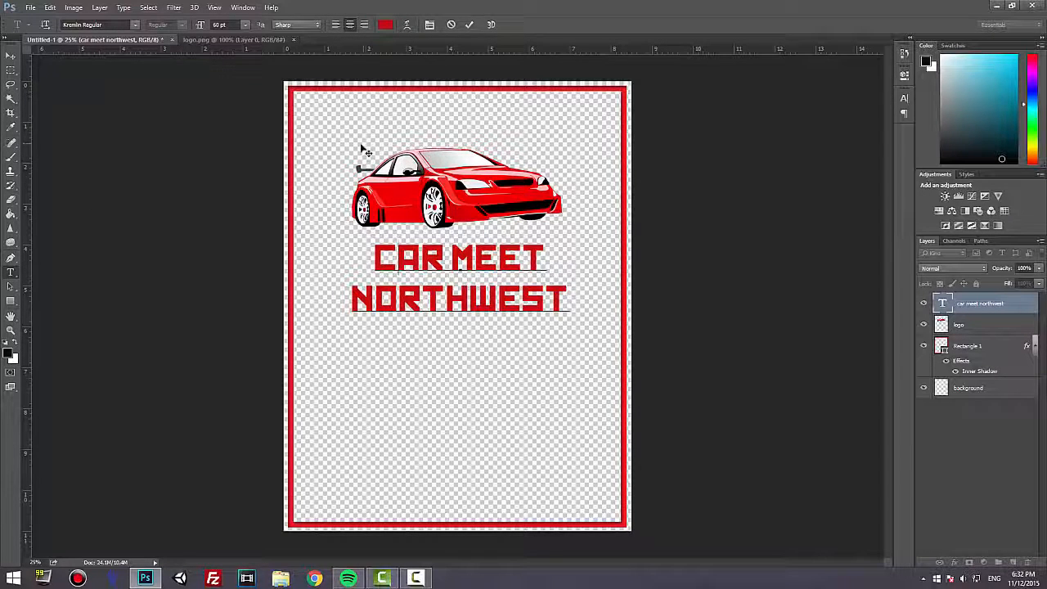
click(10, 56)
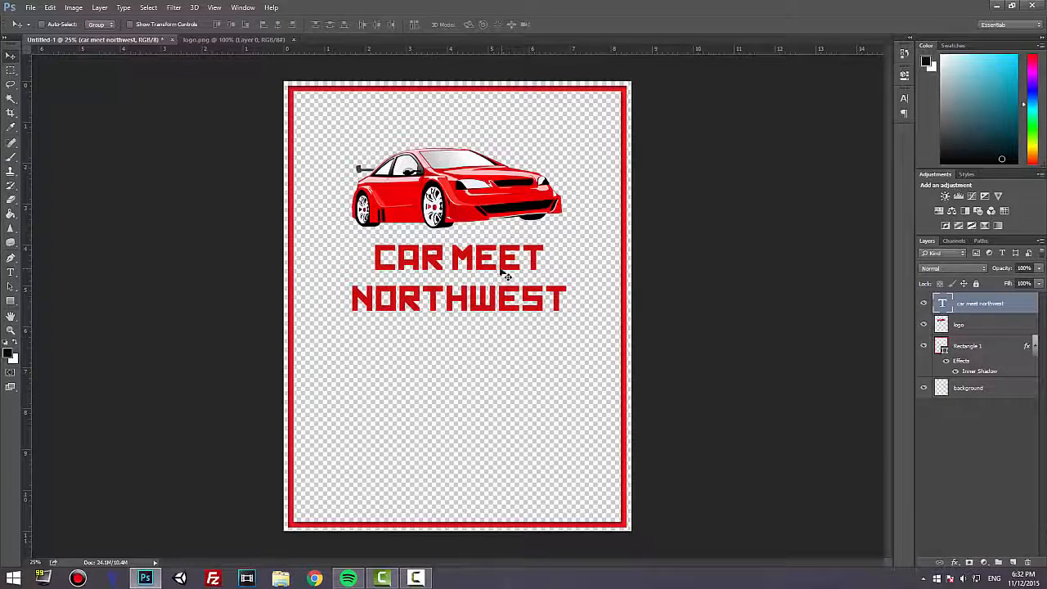
drag(507, 276, 504, 277)
Add an Inner Shadow with 75% opacity and an increased size to the title text.
click(955, 561)
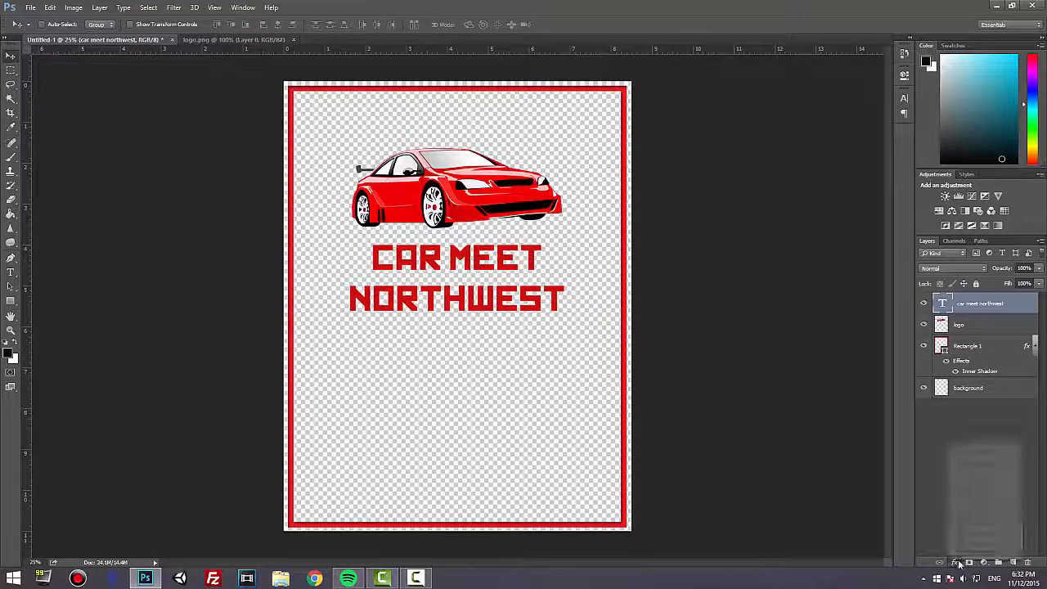
click(969, 484)
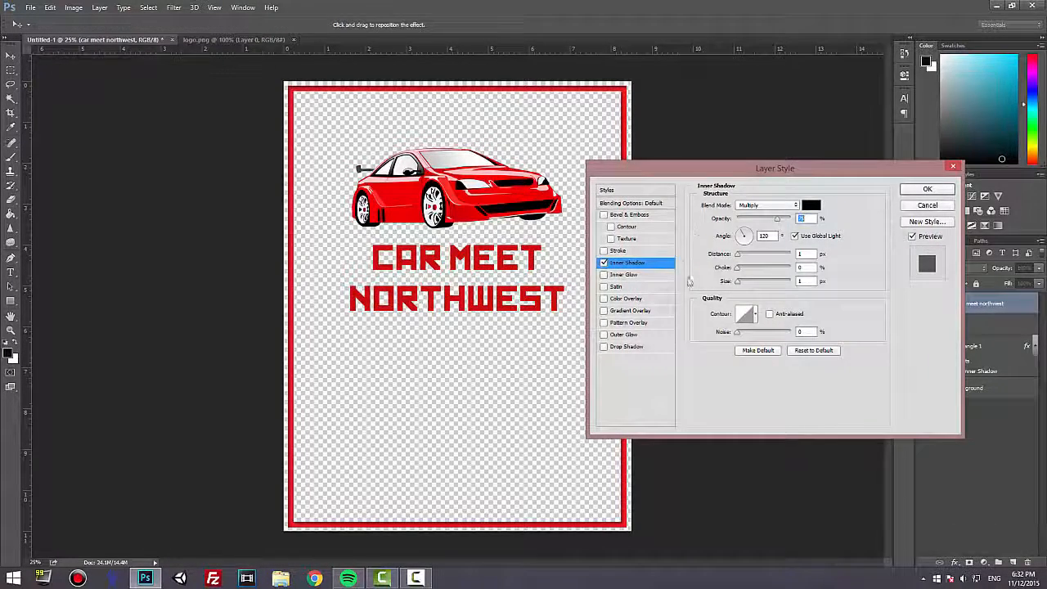
drag(746, 287, 743, 258)
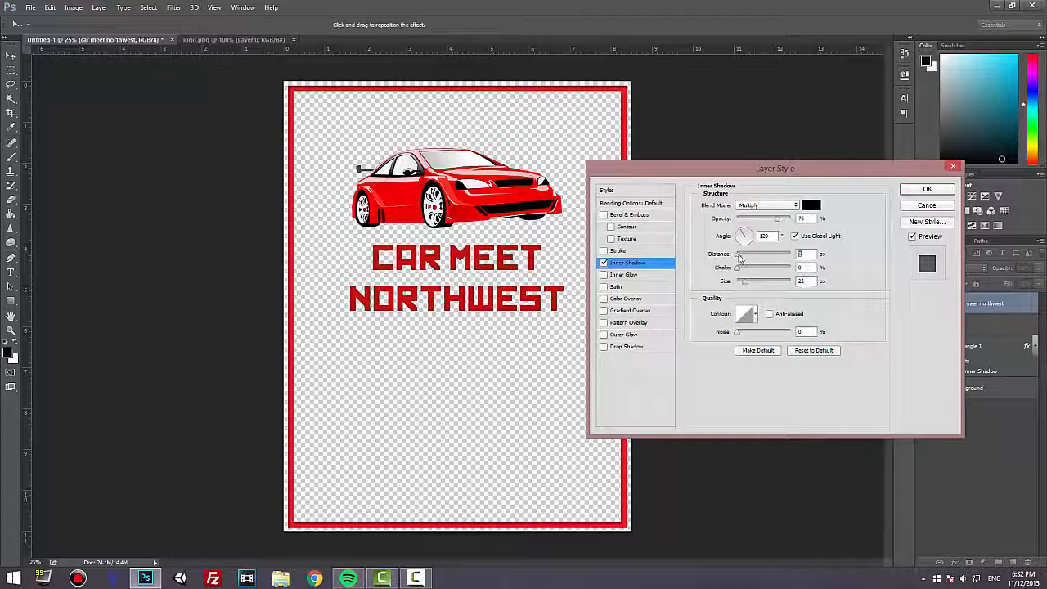
click(925, 190)
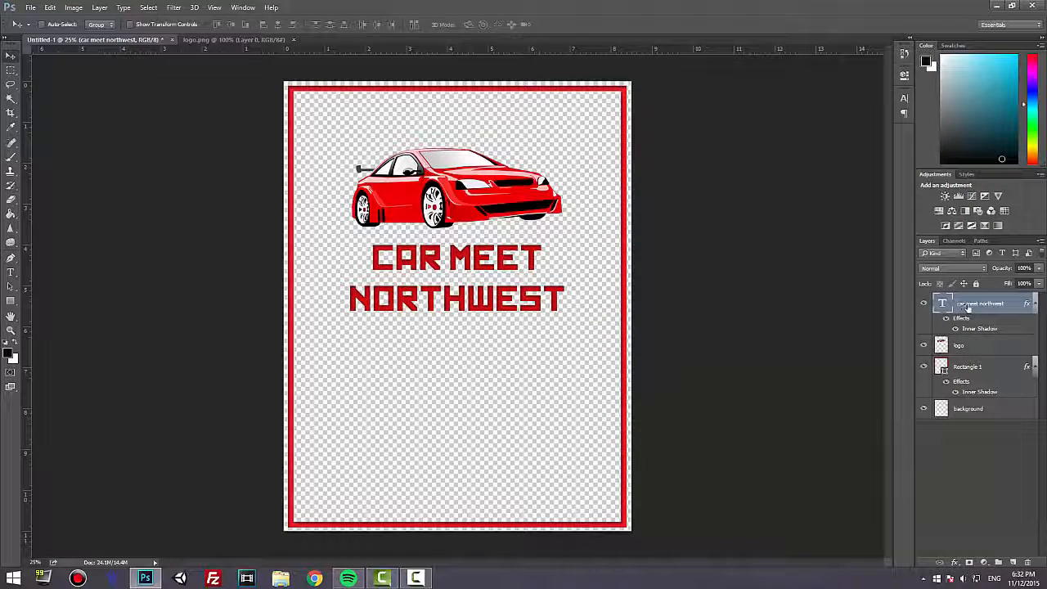
Group the logo and title text layers together and expand the group to show its contents.
click(976, 345)
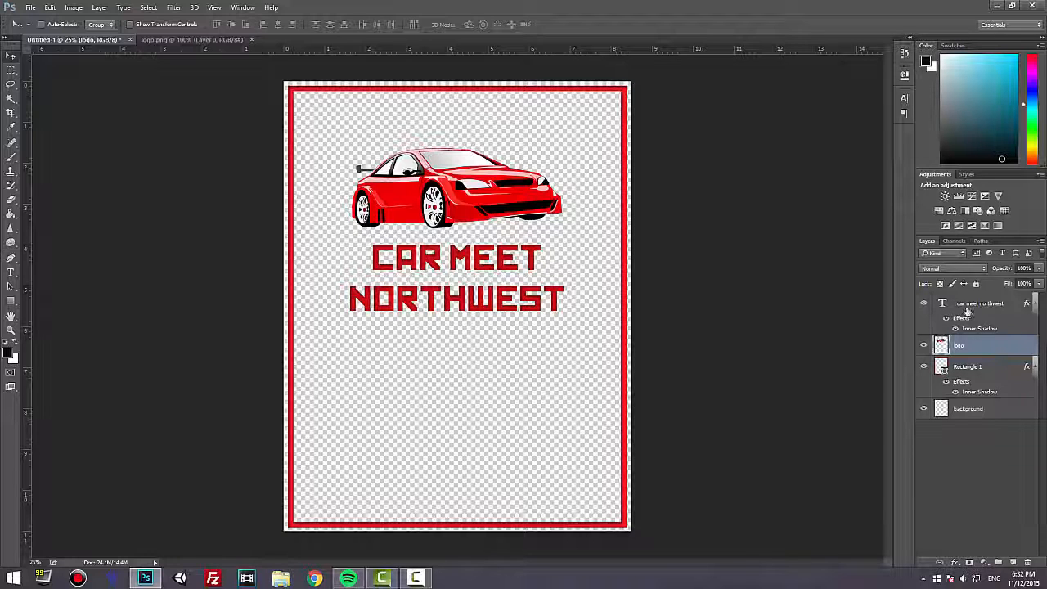
ctrl+click(967, 305)
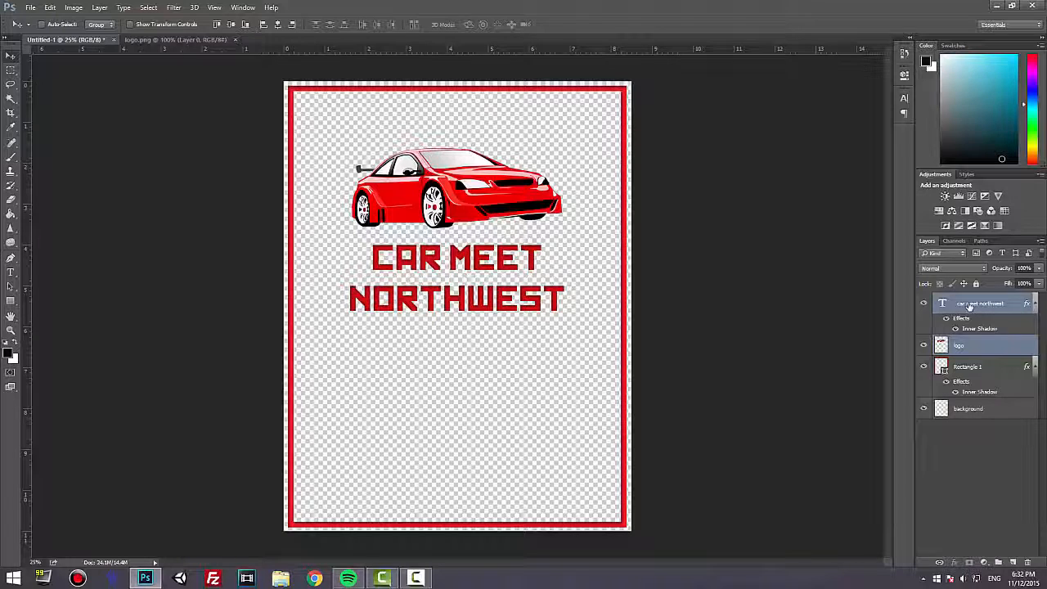
key(ctrl+g)
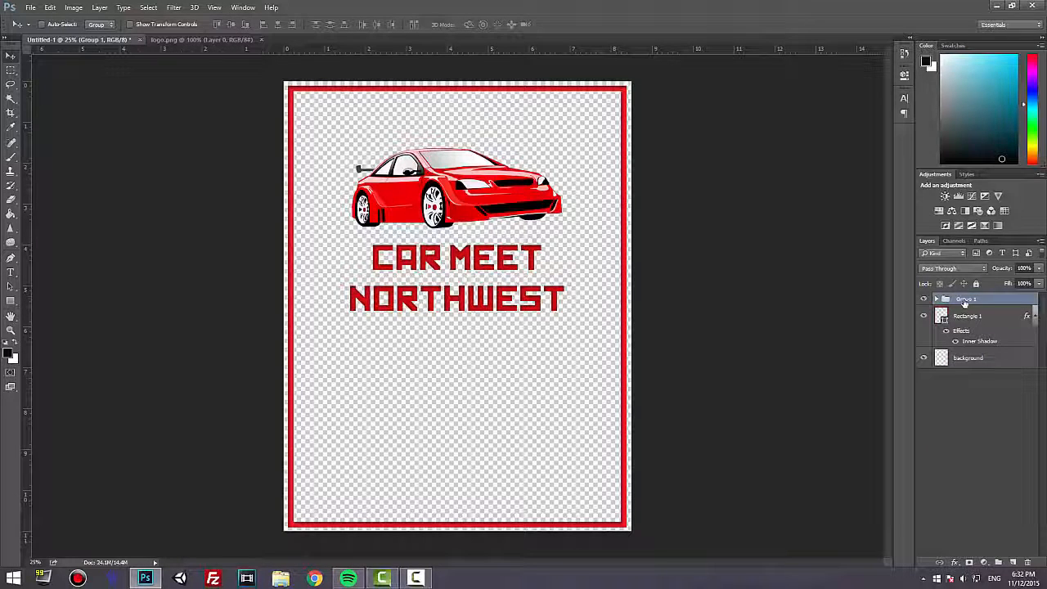
click(937, 299)
click(937, 300)
click(938, 300)
click(937, 300)
click(937, 300)
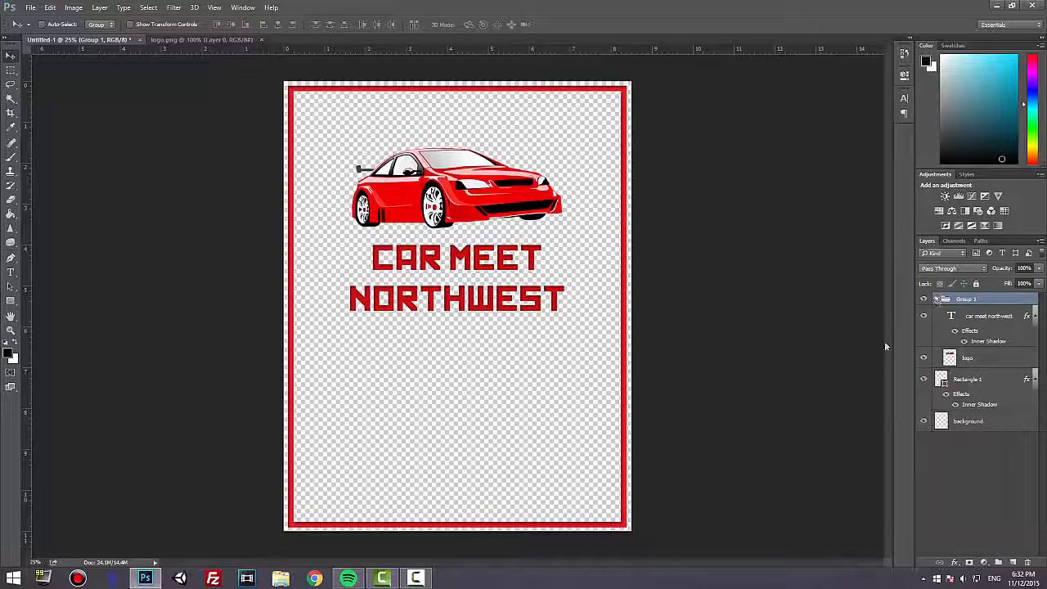
Rename the new layer group Main Logo and collapse it.
double_click(966, 300)
key(Return)
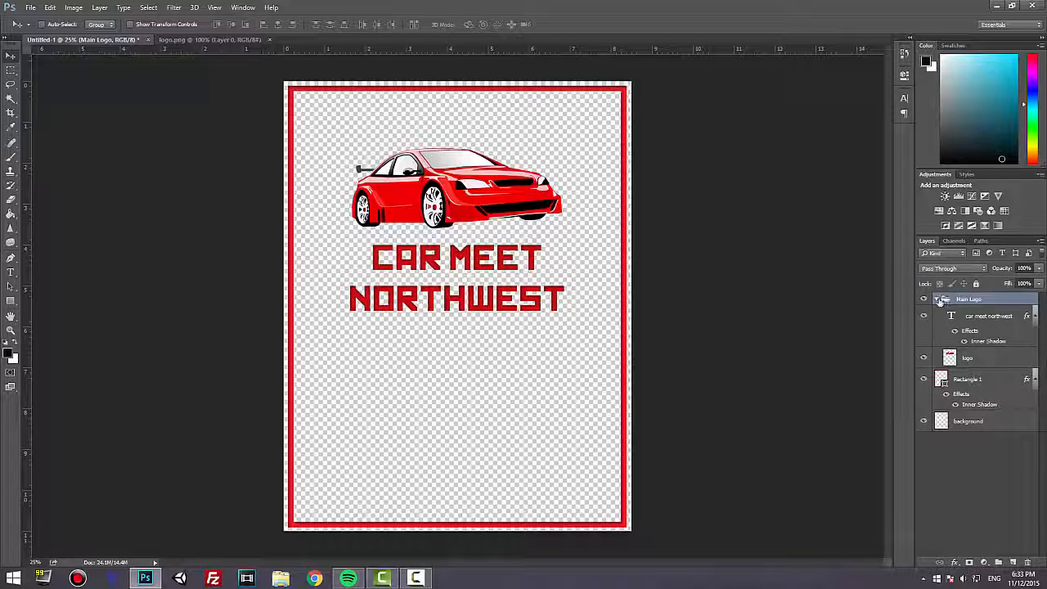
click(937, 300)
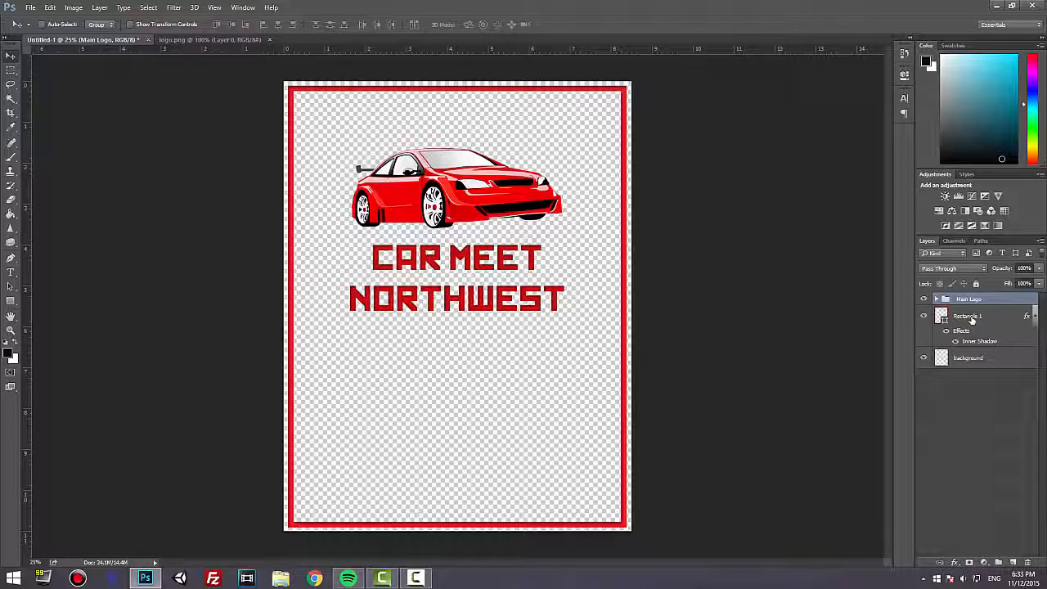
Add a new layer above the border rectangle and start a 30 pt text in it below the title.
click(970, 318)
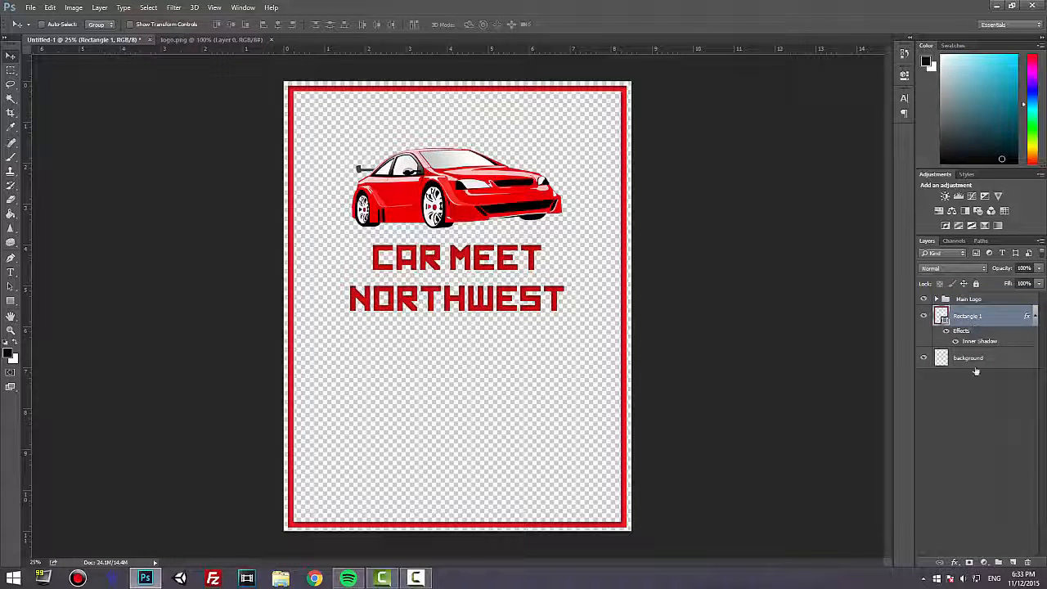
click(1011, 563)
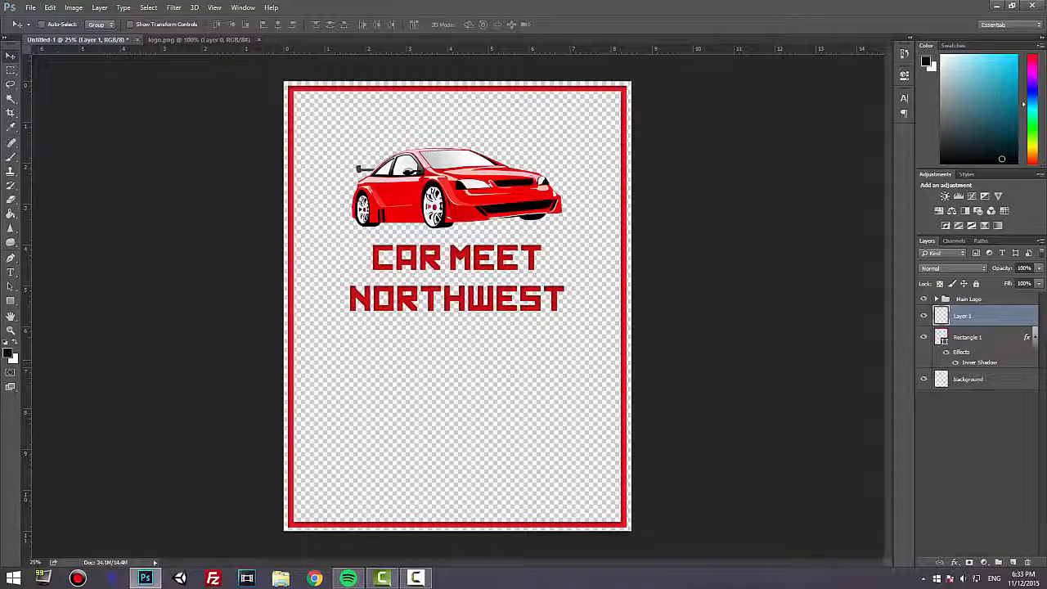
click(10, 271)
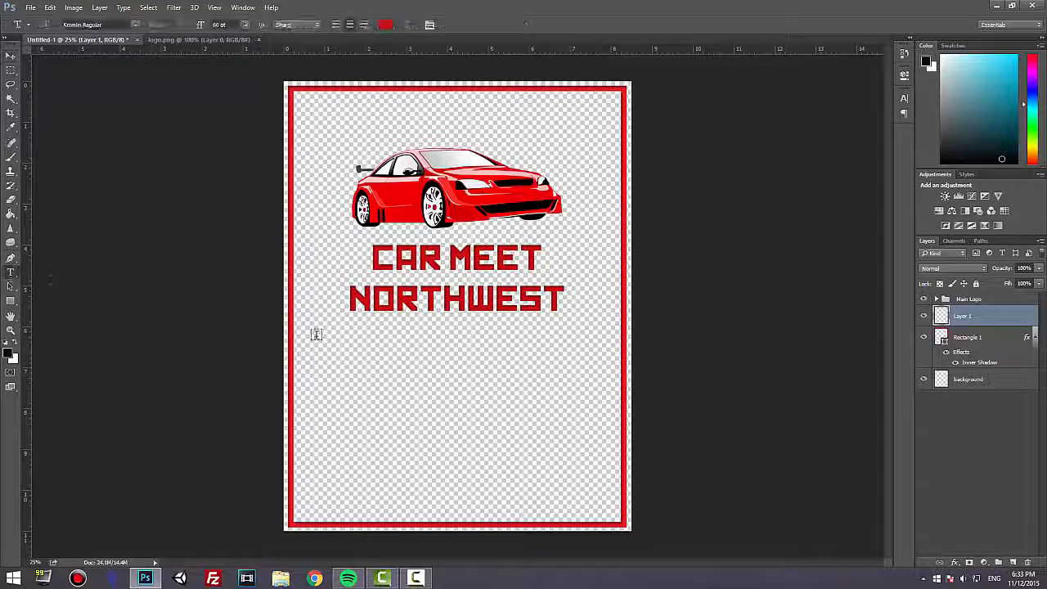
click(372, 356)
click(244, 24)
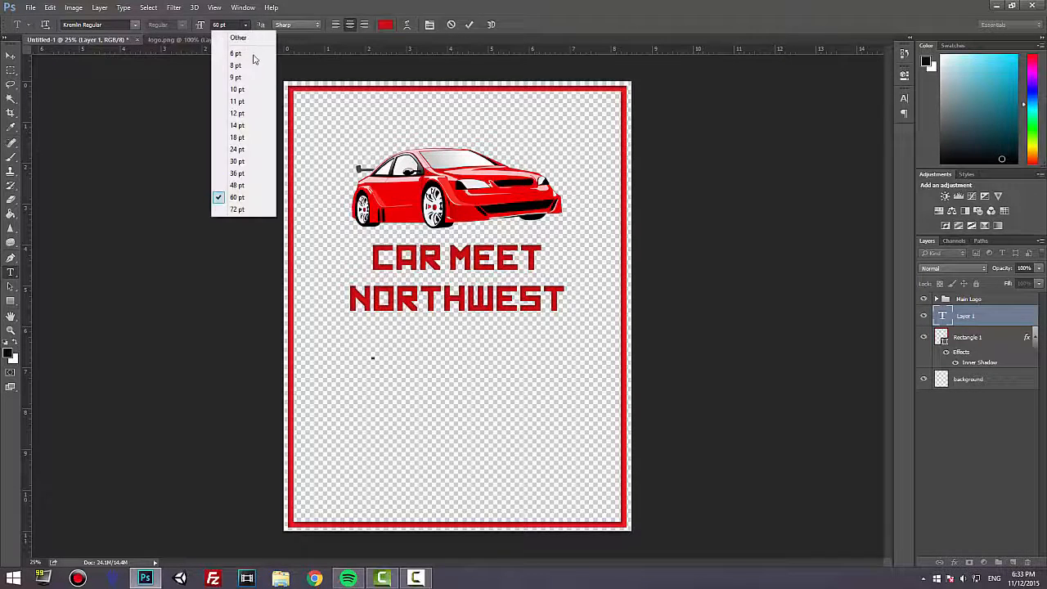
click(264, 164)
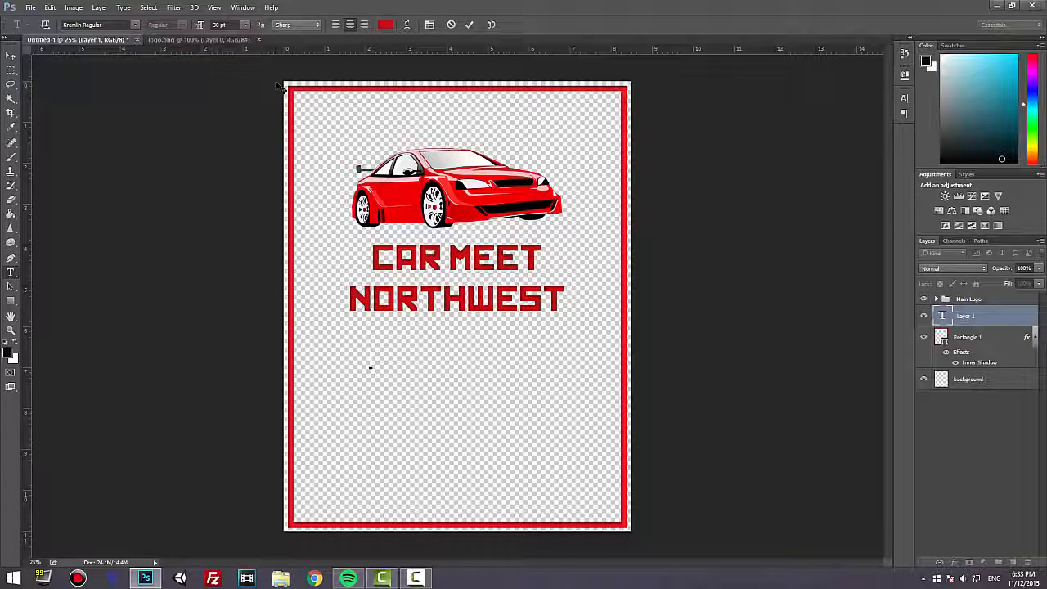
Enter NOVEMBER 19, 2015 and FROM 9 PM TO 11 PM on two lines and center the text beneath the title.
text(NOVEMBER 1)
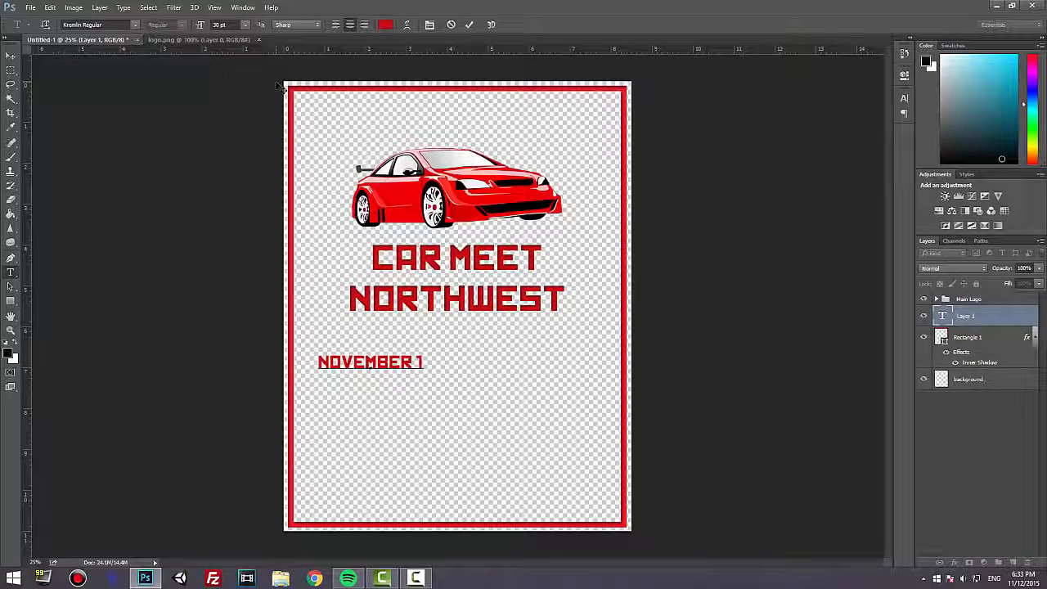
text(9, 2015 )
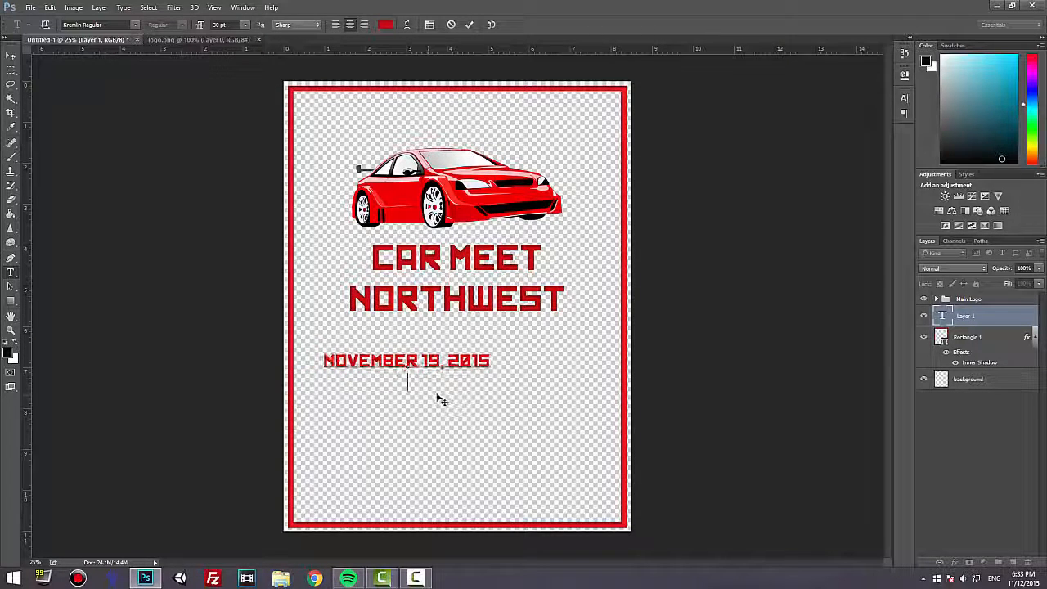
text(FROM 9 P.)
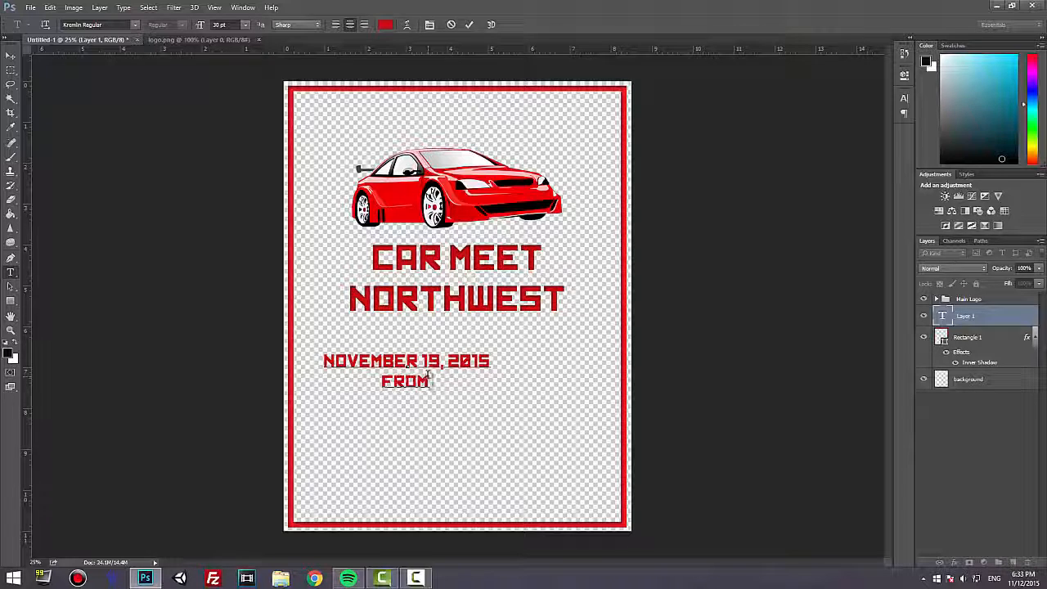
key(BackSpace)
text(M TO 11 PM)
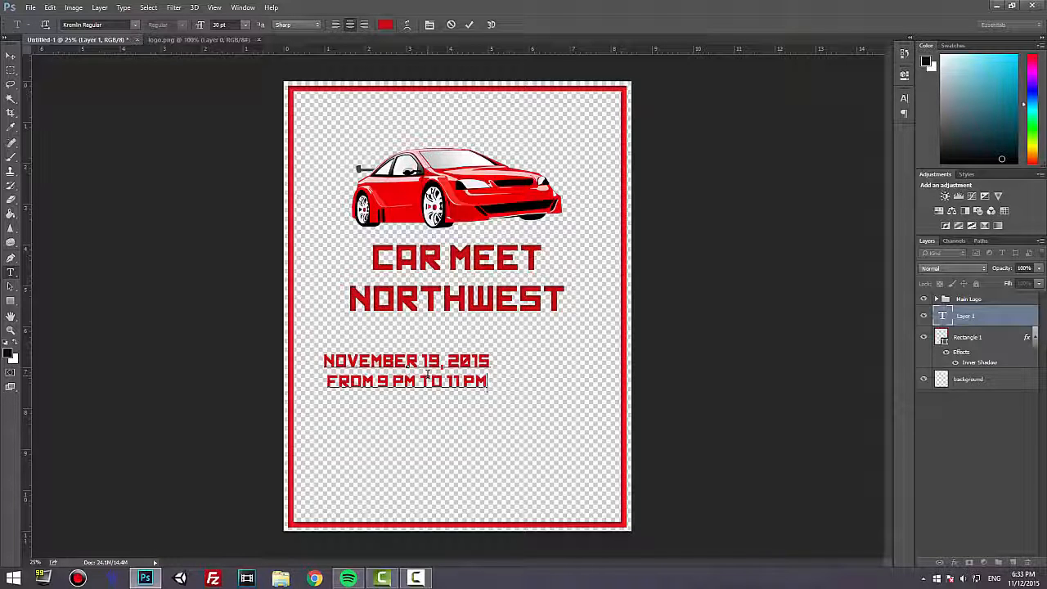
drag(460, 423, 496, 414)
Add the lines BELLIS FAIR MALL and BELLINGHAM, WA below the time, separated by a blank line.
key(Return)
key(Return)
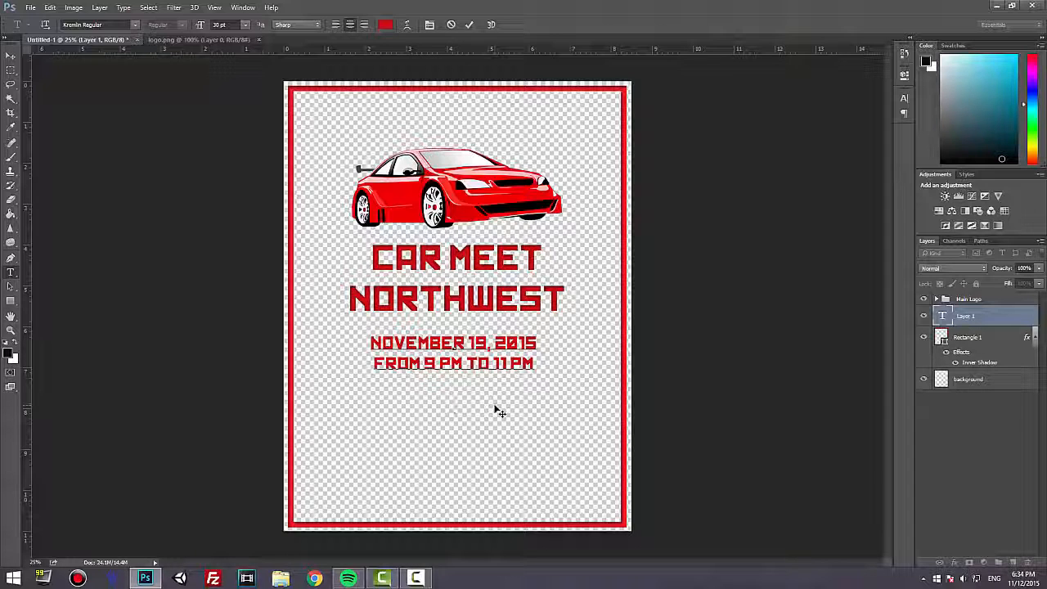
text(BELLIS FAIR MALL)
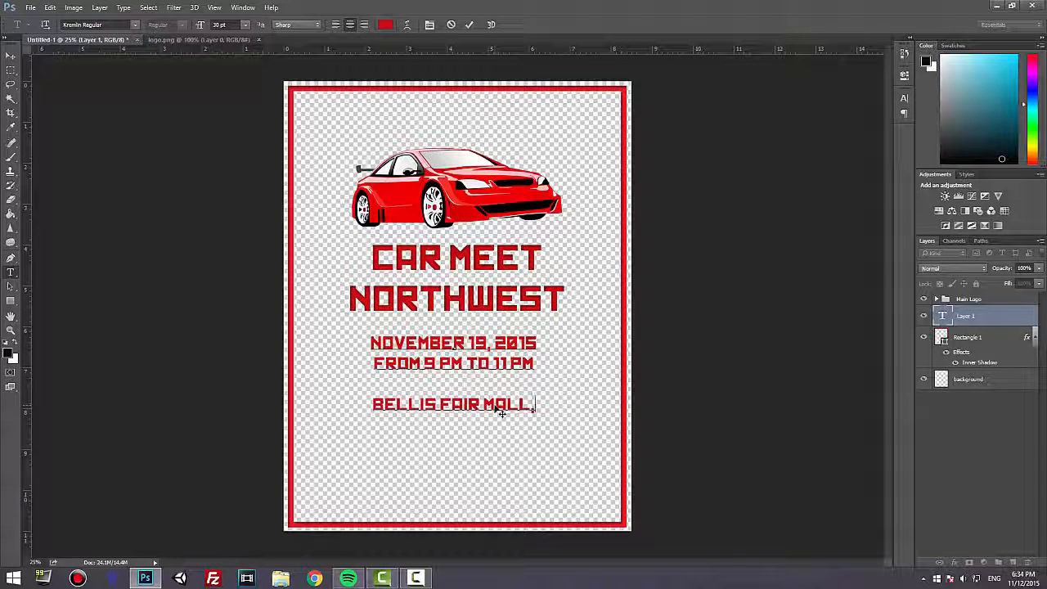
key(Return)
text(BELLIN)
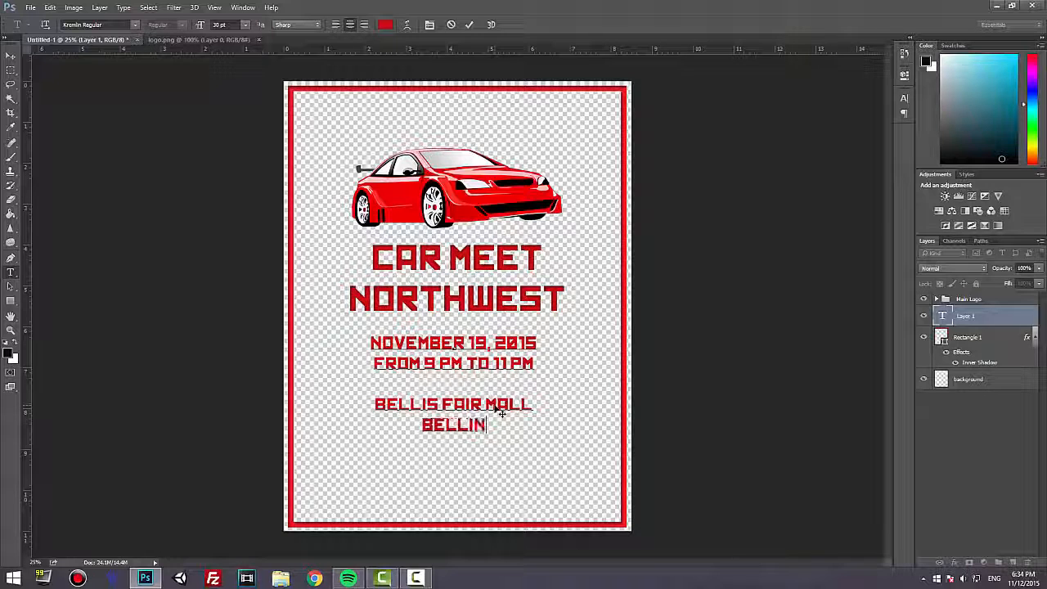
text(GHAM, WA)
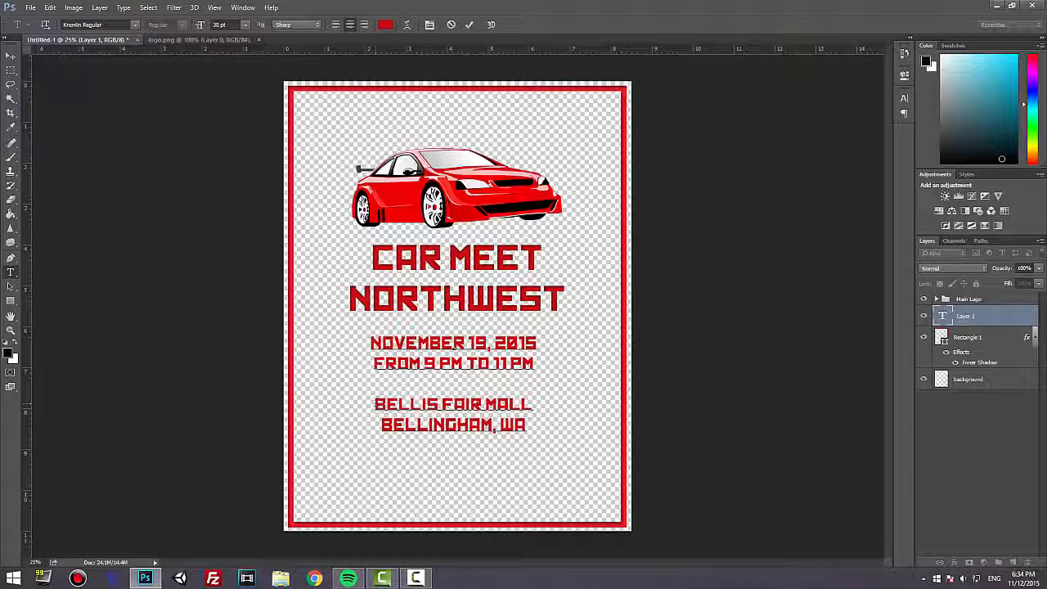
Replace MALL with PRWKY in the location line and shift the finished text block slightly down.
drag(483, 403, 536, 403)
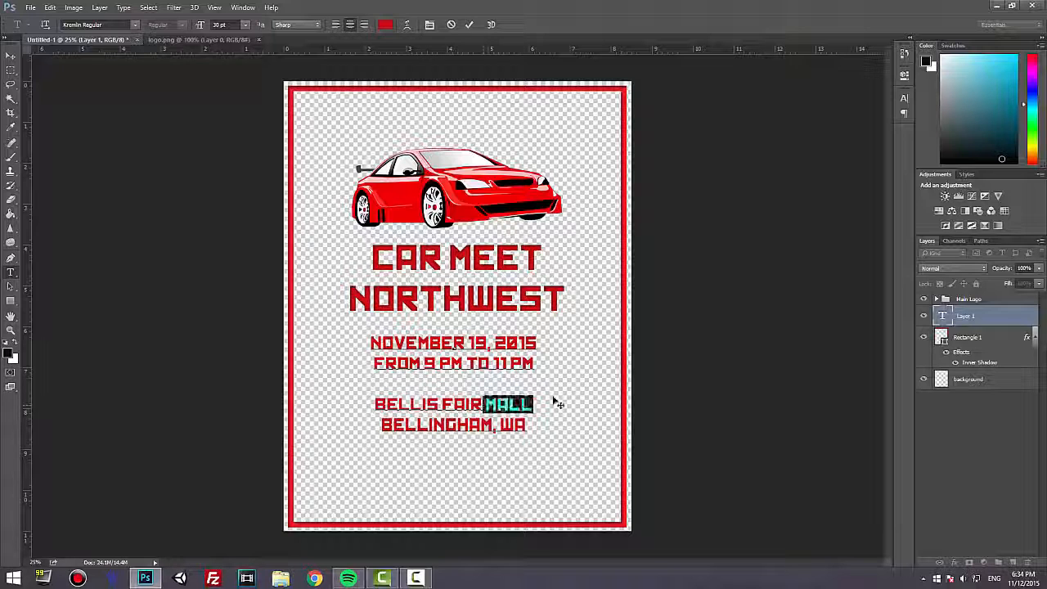
key(BackSpace)
text(PRWKY)
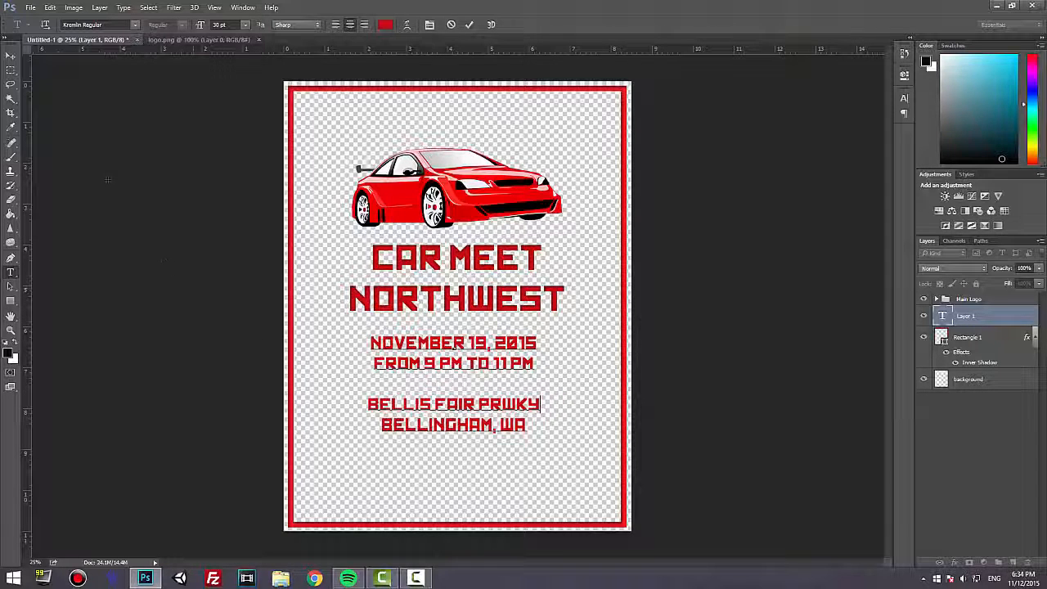
click(11, 56)
drag(455, 370, 460, 358)
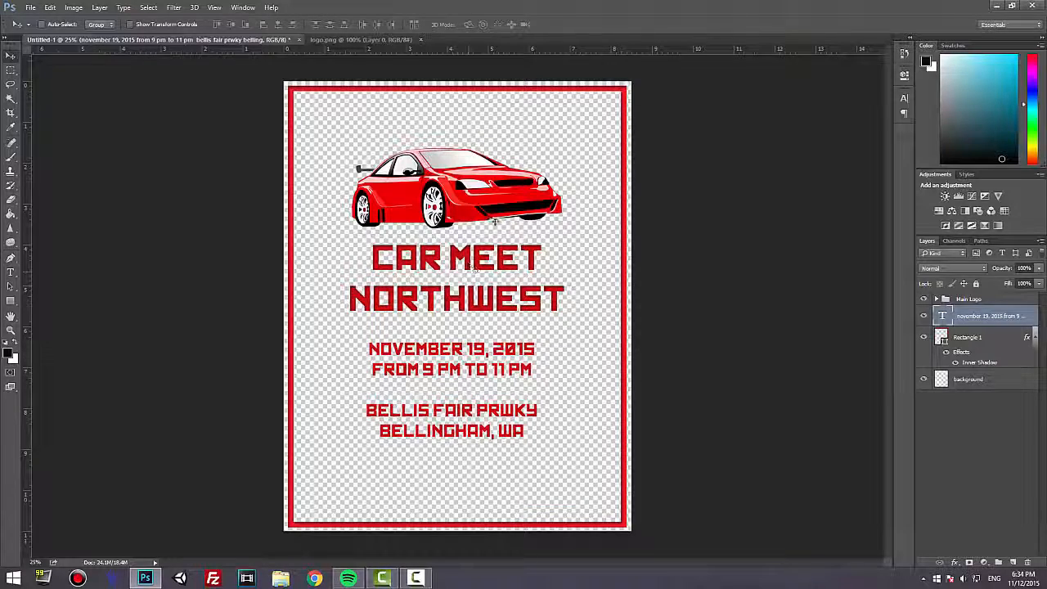
Apply an Inner Shadow in Multiply mode with 1 px distance and 1 px size to the event details text.
click(954, 563)
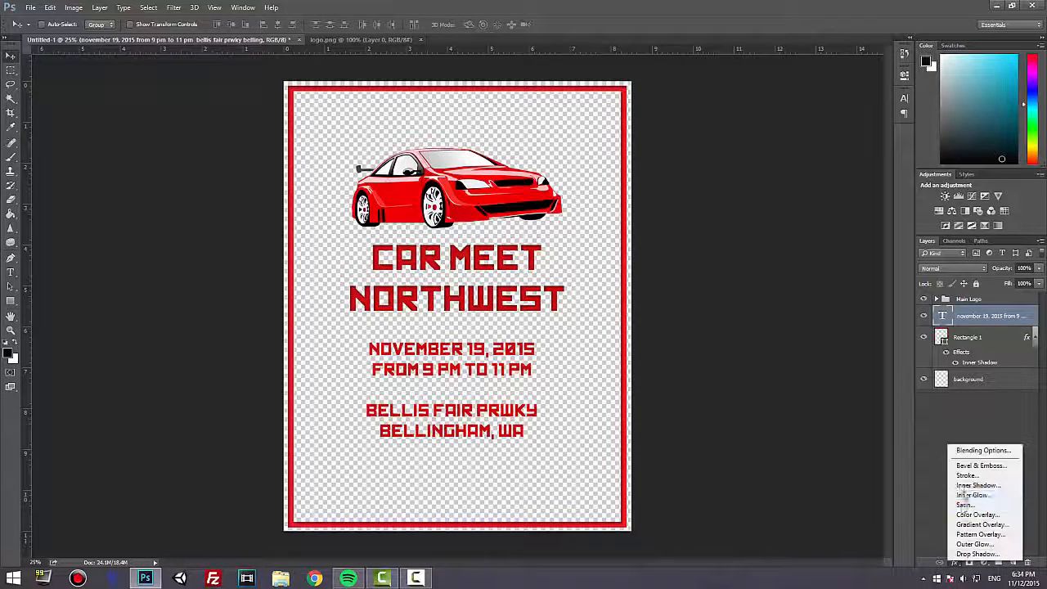
click(969, 486)
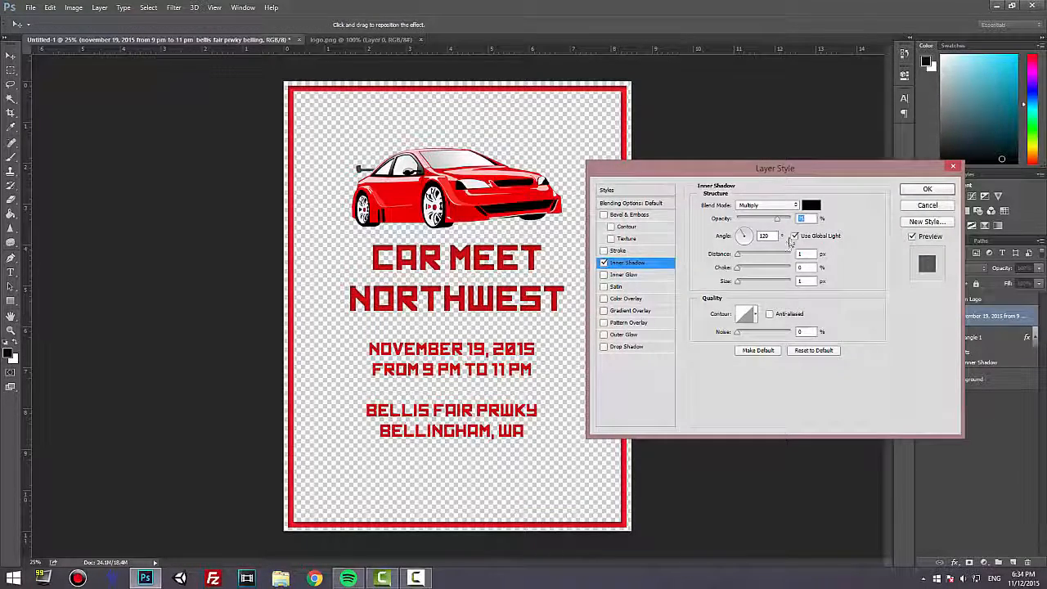
click(928, 189)
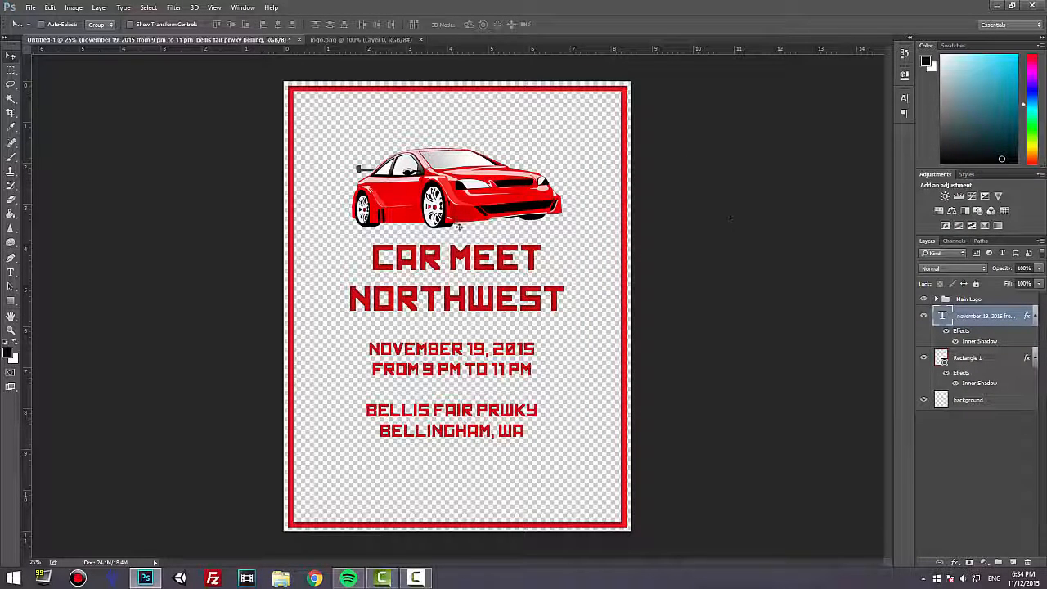
Move the Main Logo group straight up, closer to the flyer's upper border.
click(999, 299)
drag(477, 200, 477, 169)
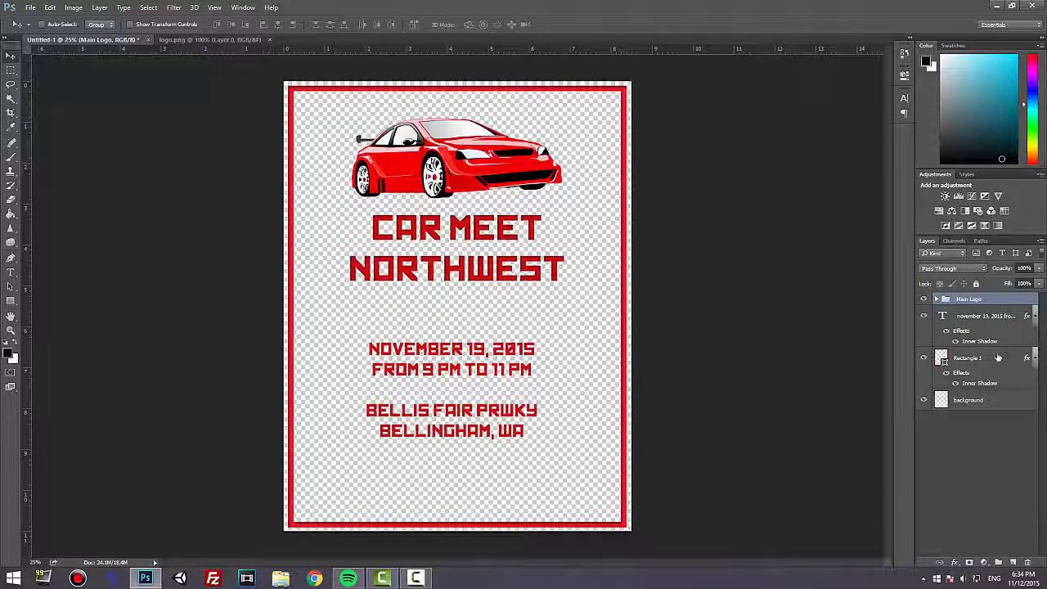
Add FREE ADMISSION and NO BURNOUTS! after a blank line below the location, and move the details text up beneath the title.
click(983, 316)
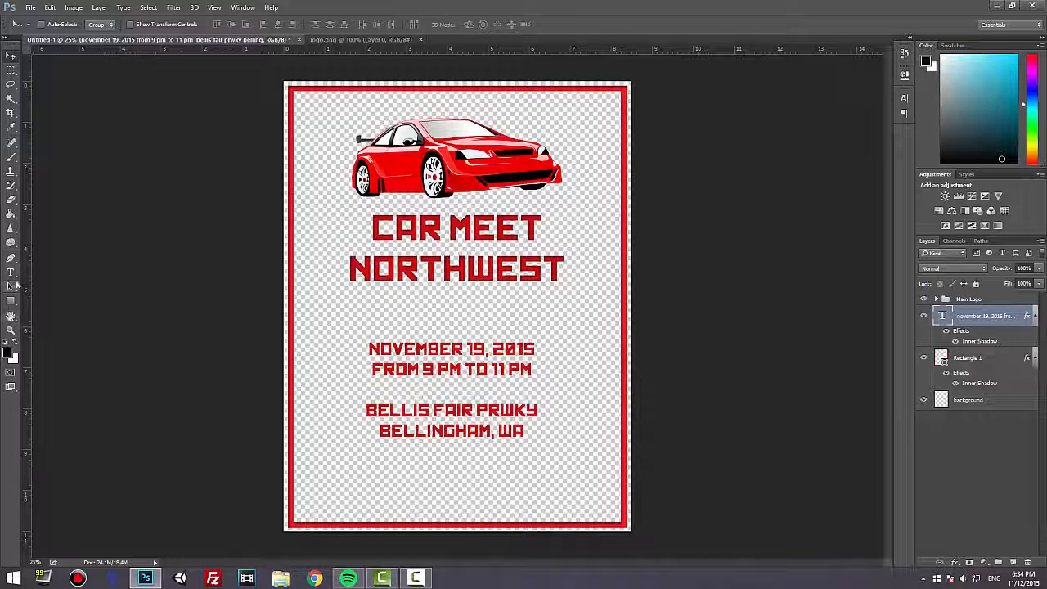
click(10, 271)
click(524, 431)
key(BackSpace)
text(A  free admission no burnouts)
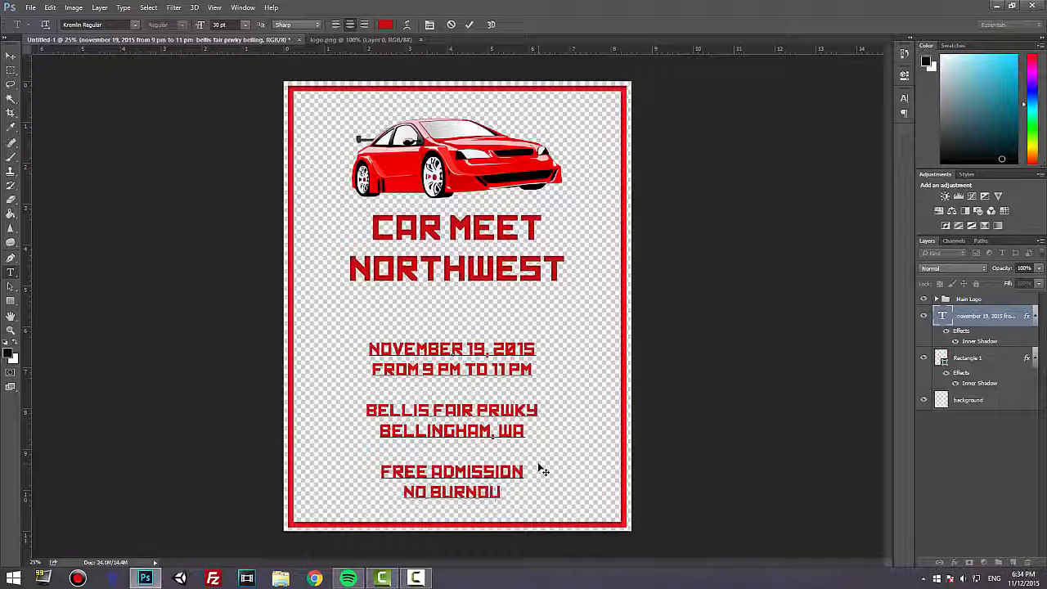
text(!)
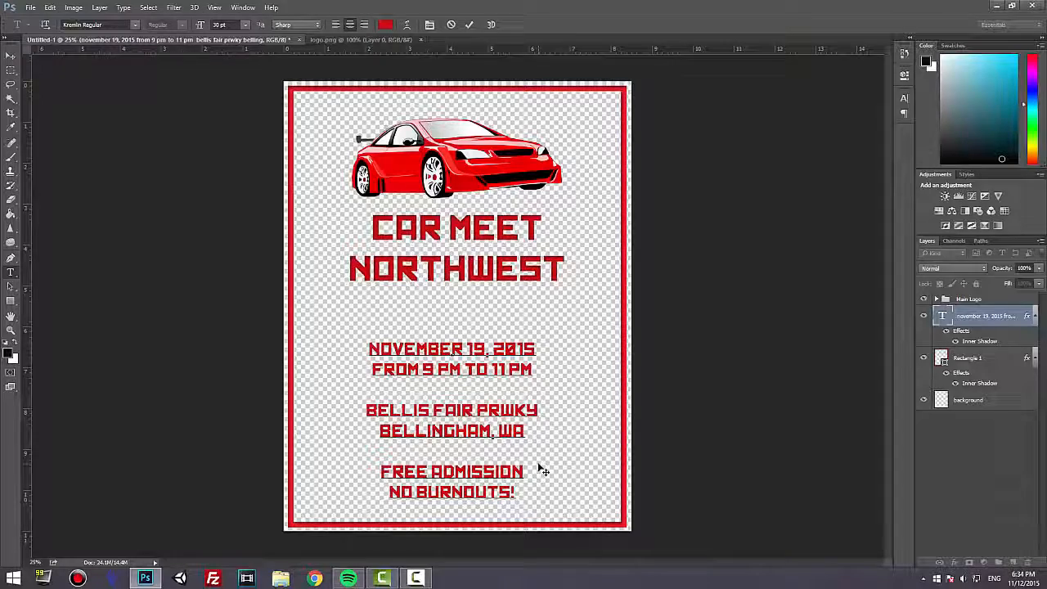
key(ctrl+Return)
key(v)
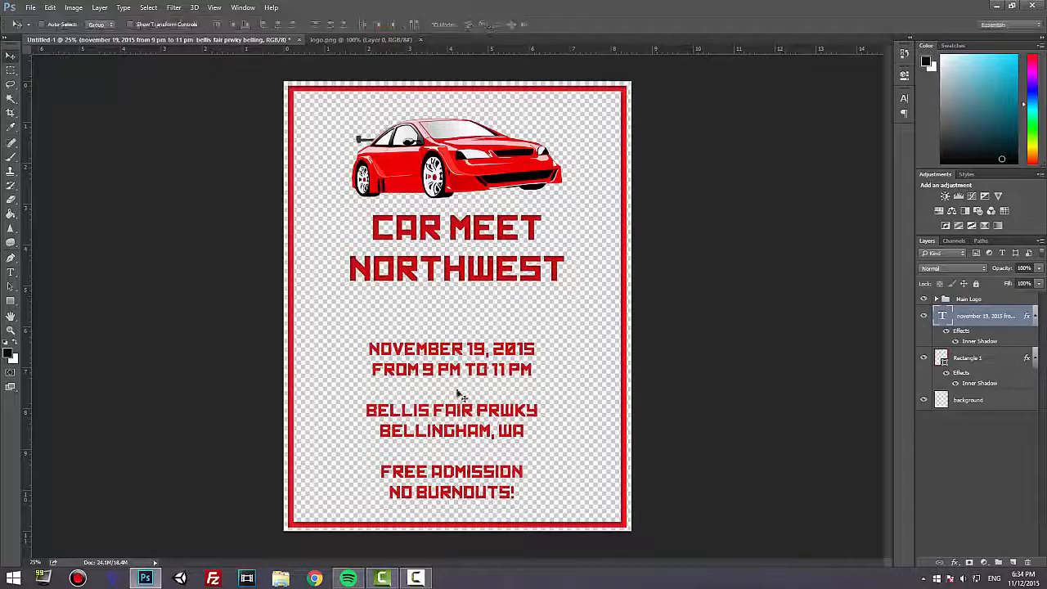
drag(488, 353, 483, 319)
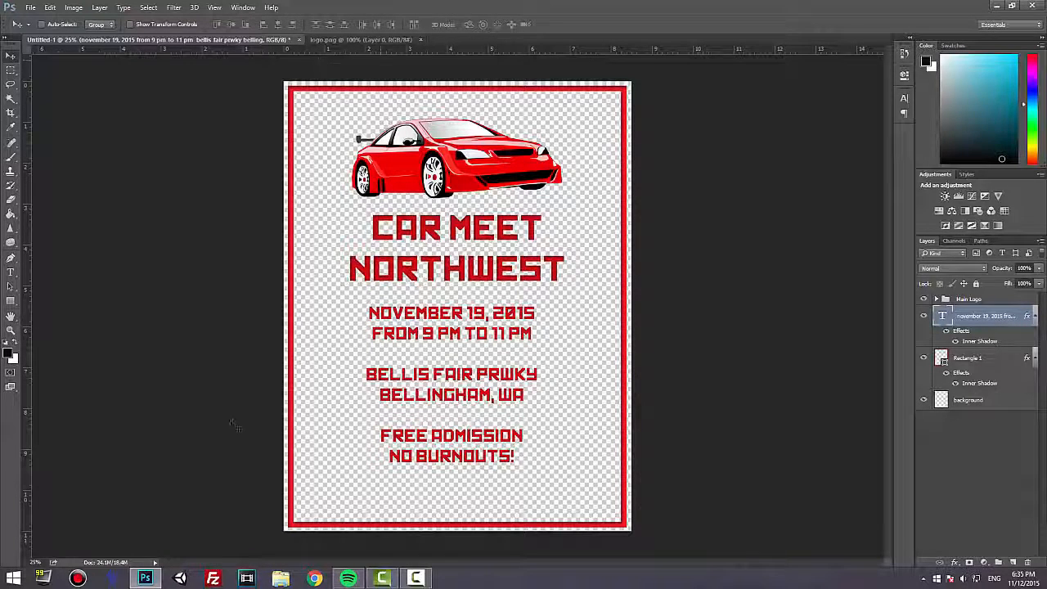
Save the flyer to the desktop as a Photoshop PSD file named carmeet_flyer.
click(30, 7)
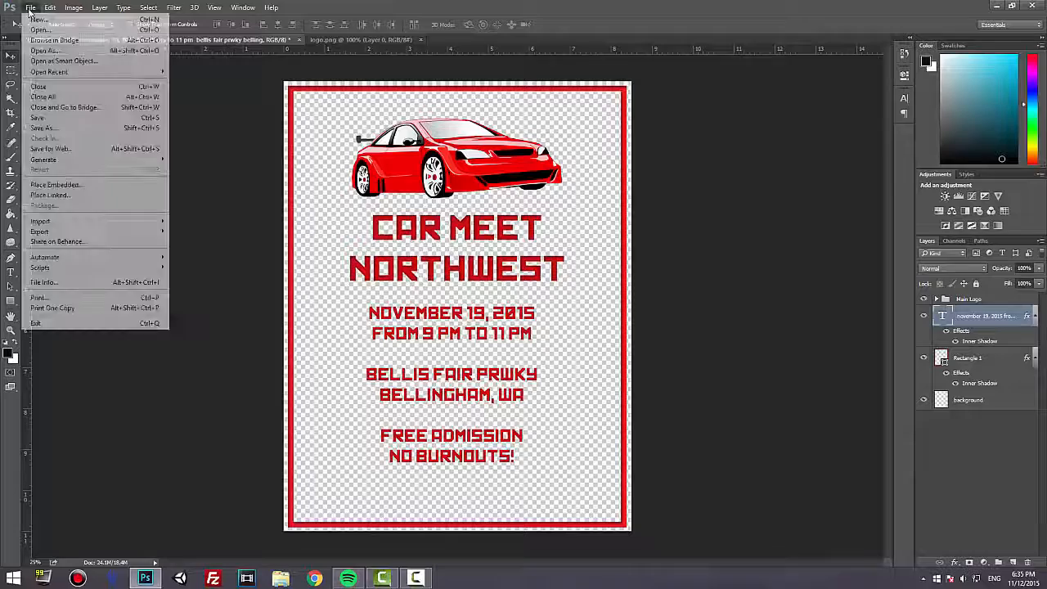
click(51, 128)
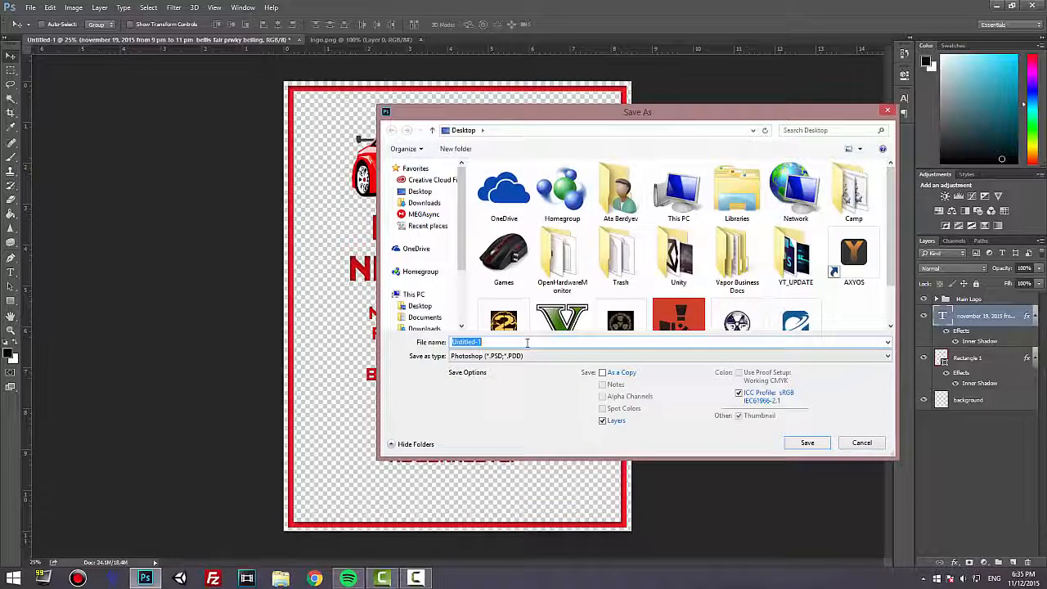
text(car)
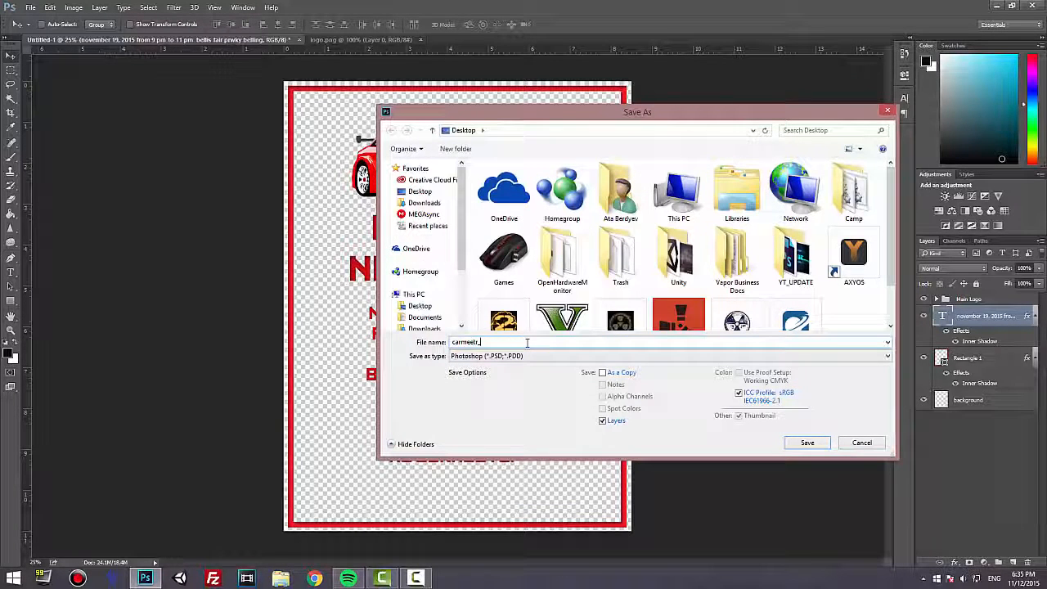
text(meet_flyer)
click(496, 357)
click(496, 365)
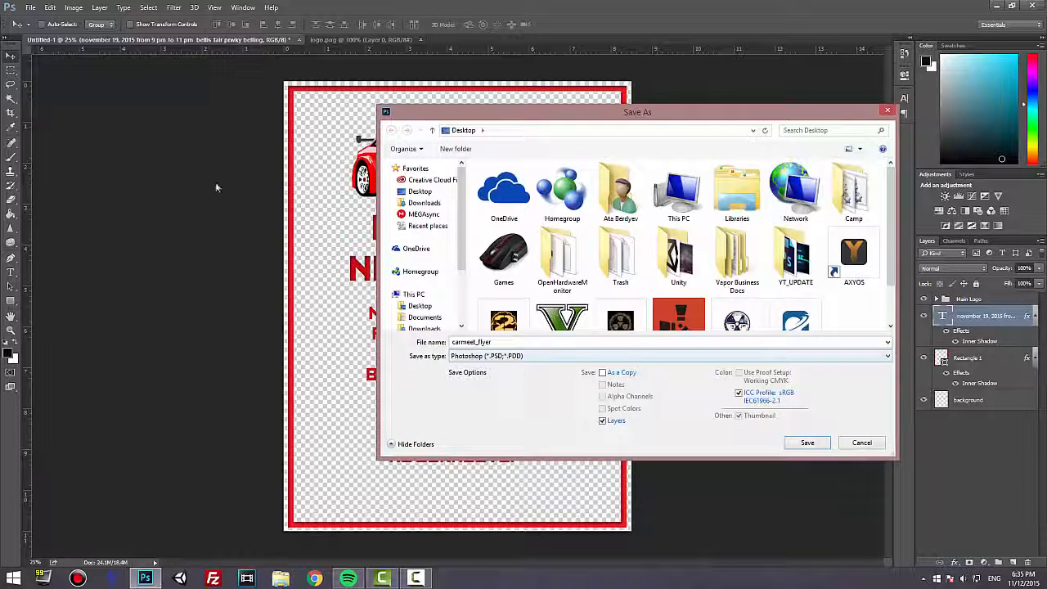
click(807, 443)
click(647, 177)
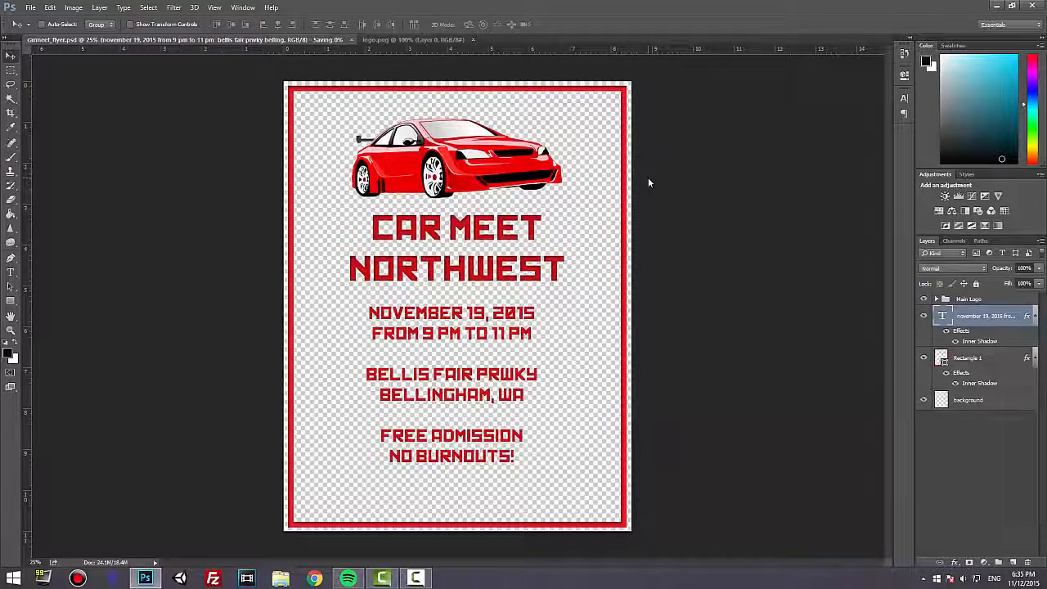
Save a PNG copy of carmeet_flyer to the desktop with the default PNG options and minimize the program.
click(30, 7)
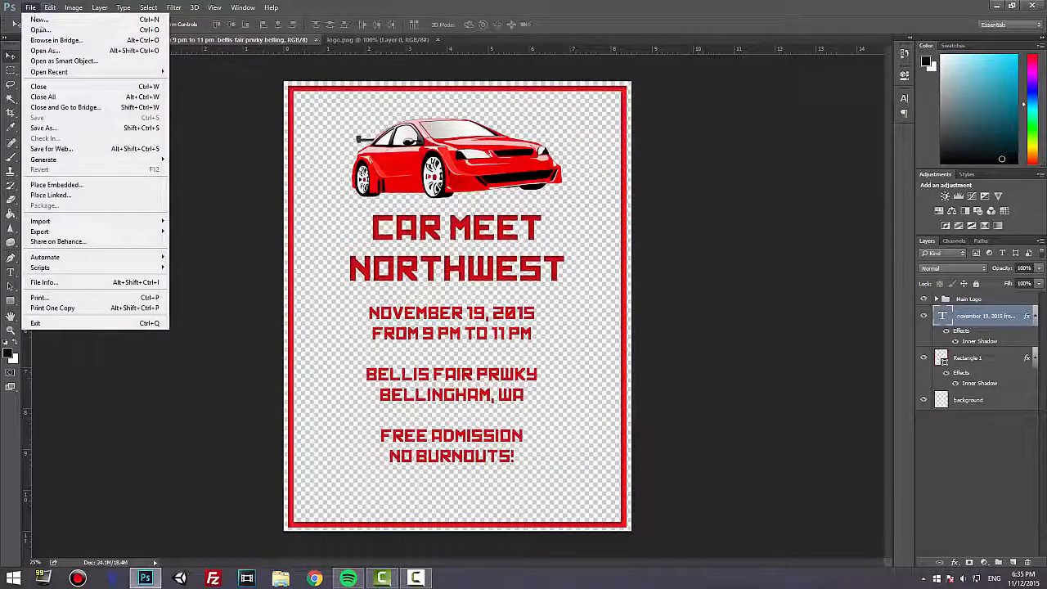
click(64, 127)
click(523, 356)
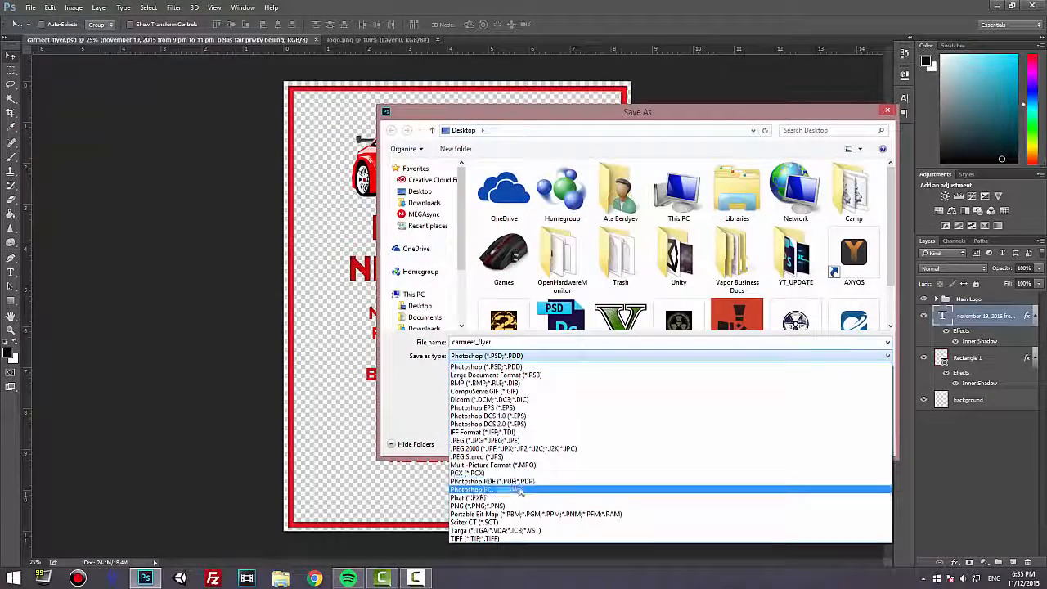
click(507, 505)
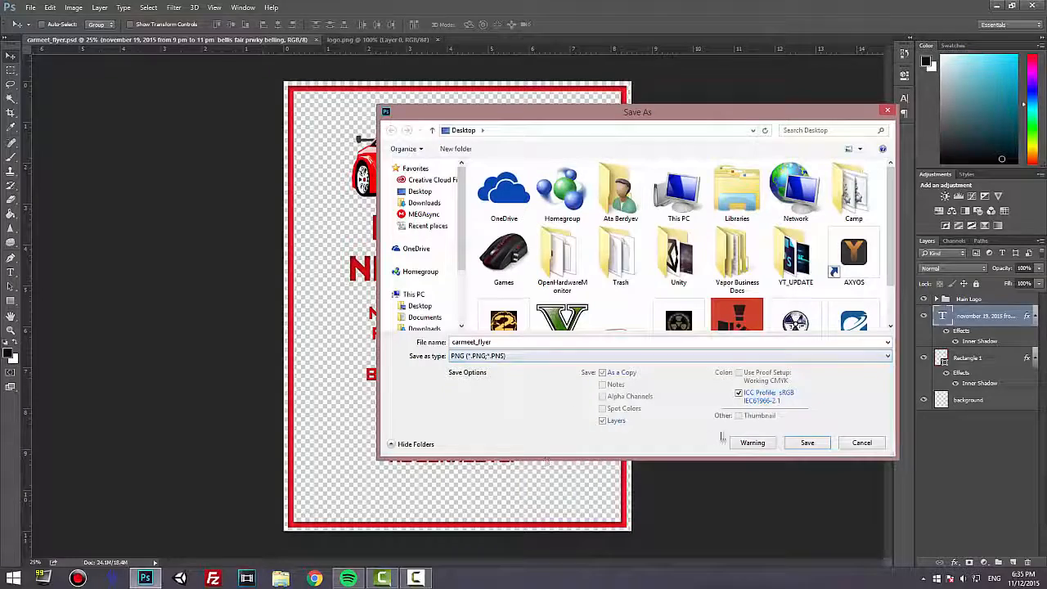
click(806, 442)
key(Return)
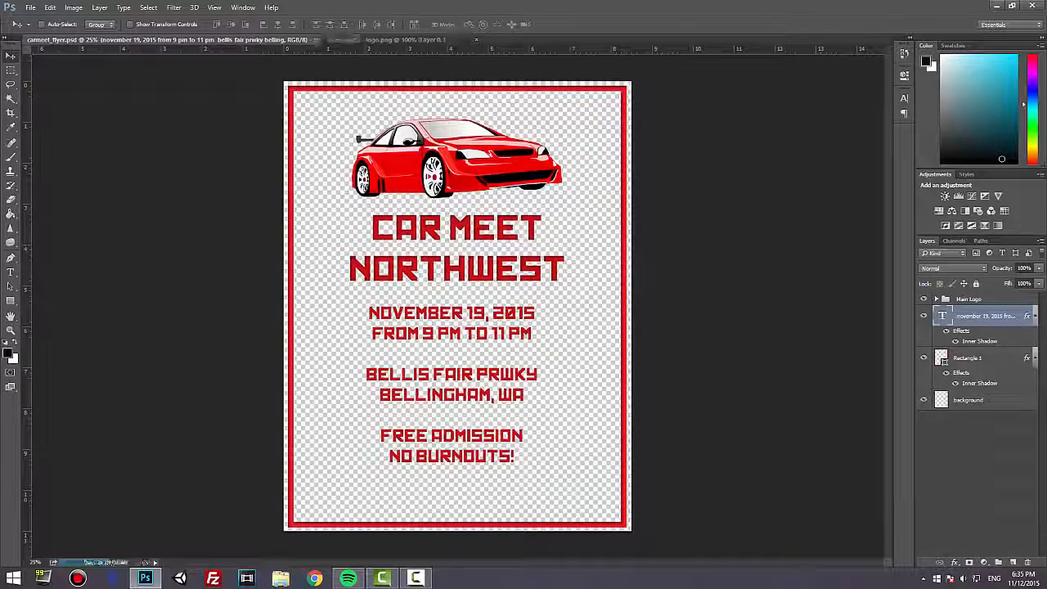
click(996, 6)
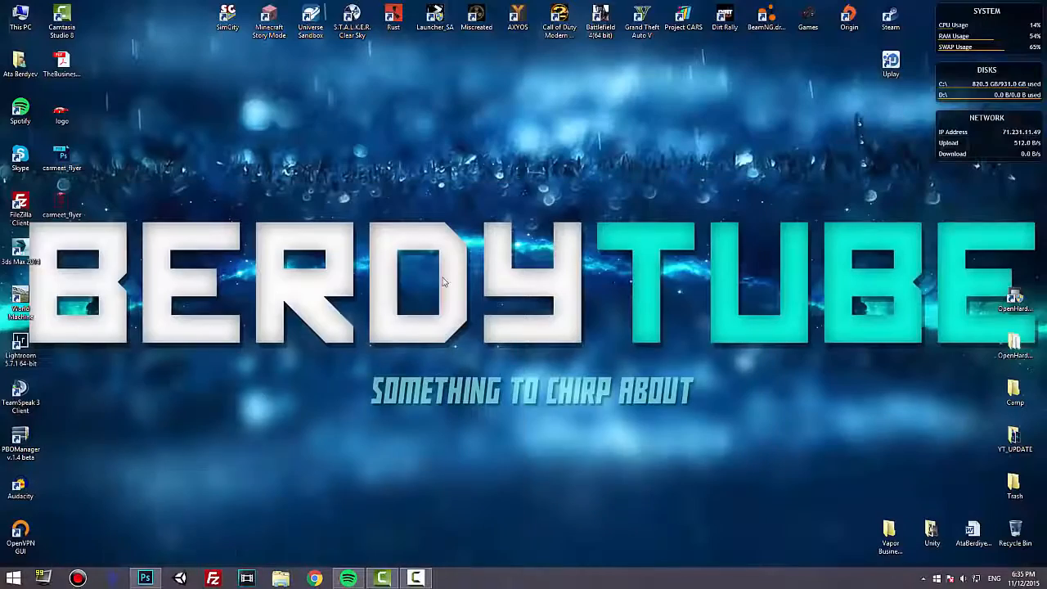
Preview the exported carmeet_flyer PNG from the desktop in Windows Photo Viewer, close it and return to Photoshop.
right_click(57, 204)
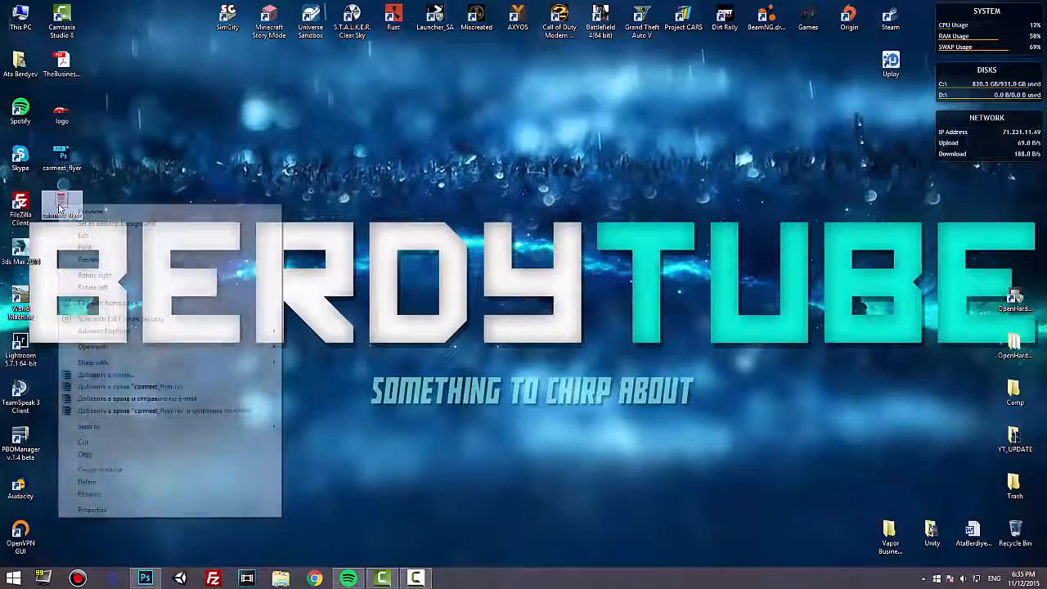
click(102, 209)
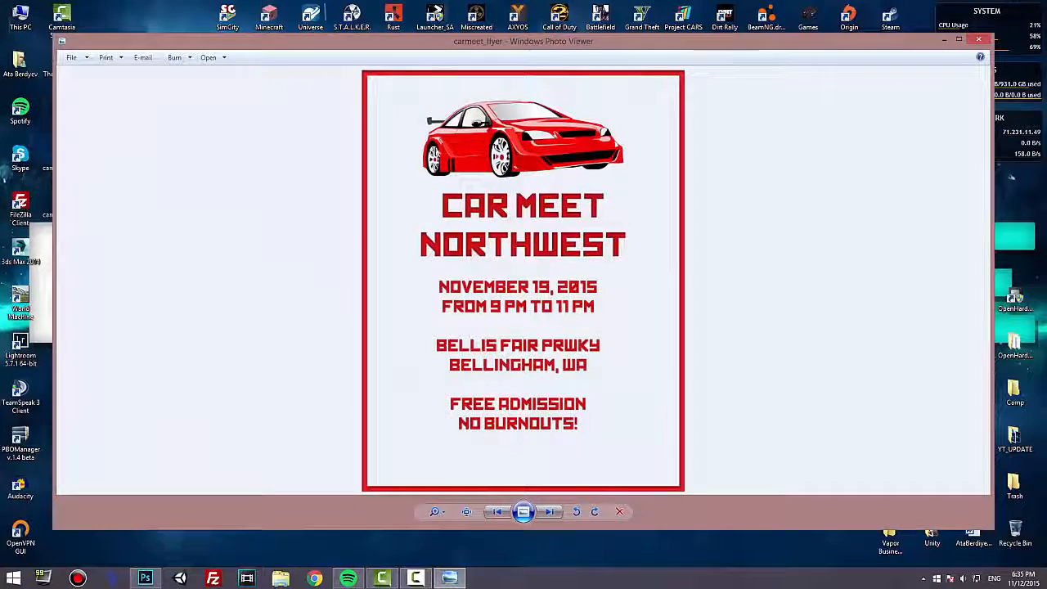
click(107, 54)
click(333, 224)
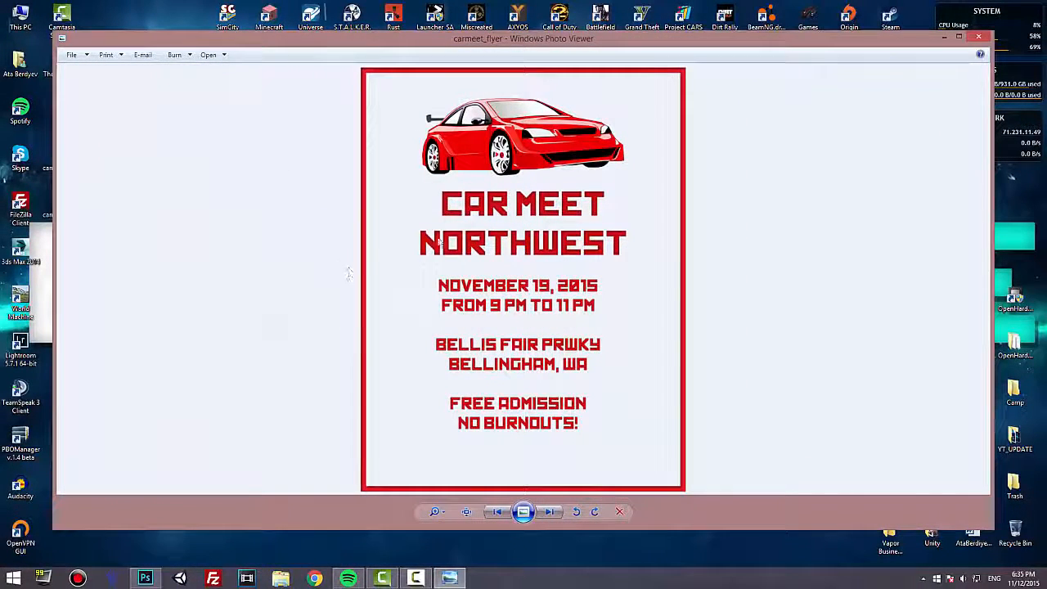
drag(519, 39, 515, 38)
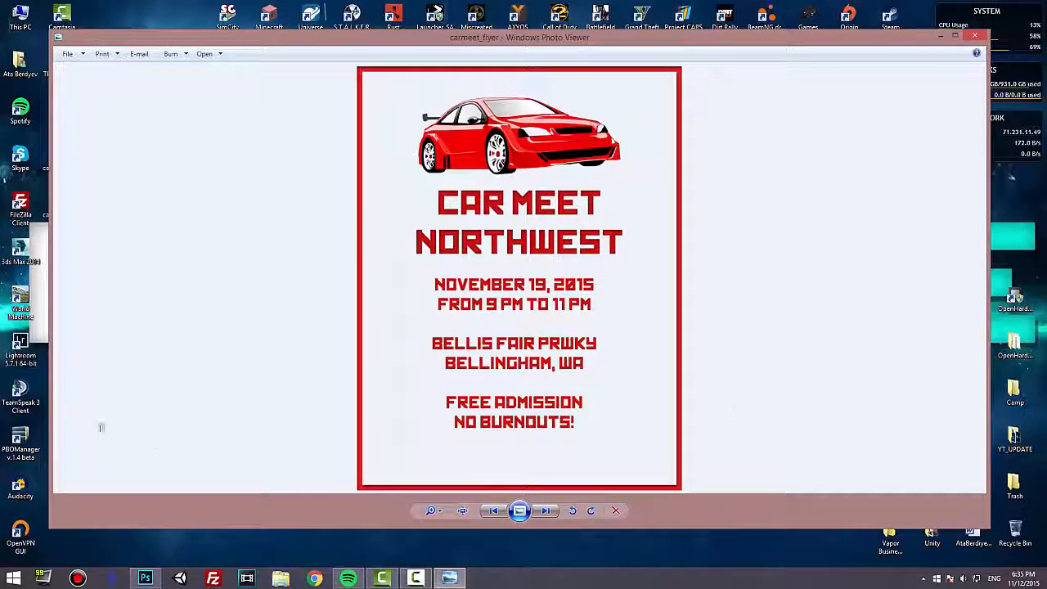
click(974, 37)
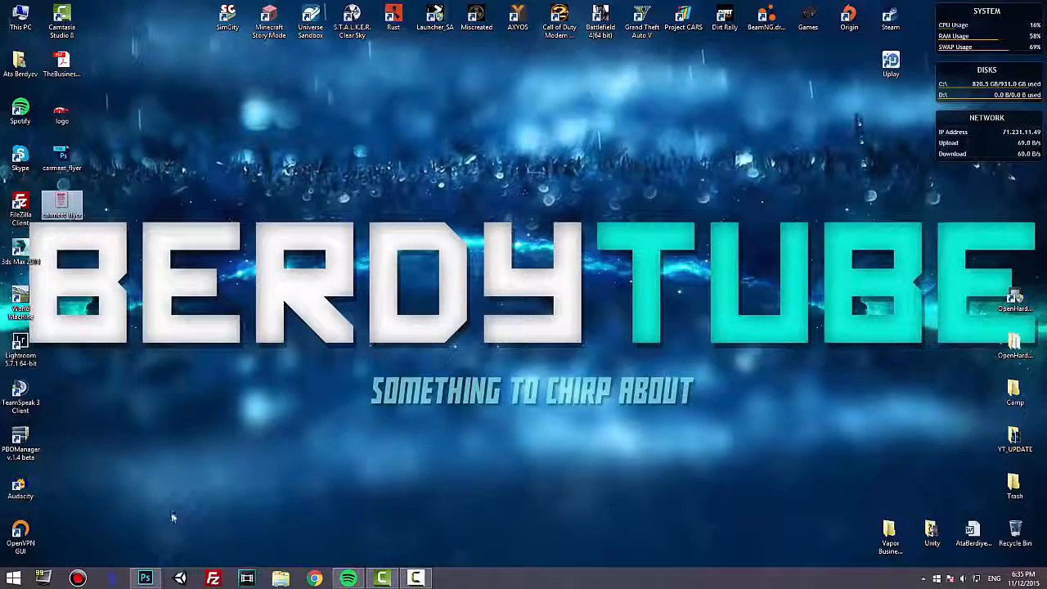
click(145, 578)
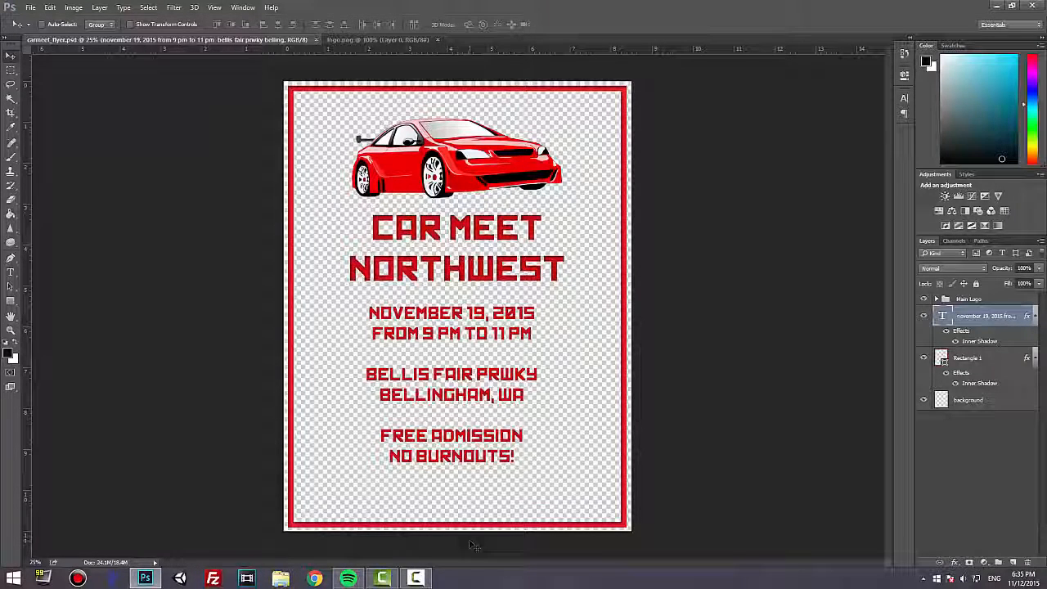
click(415, 578)
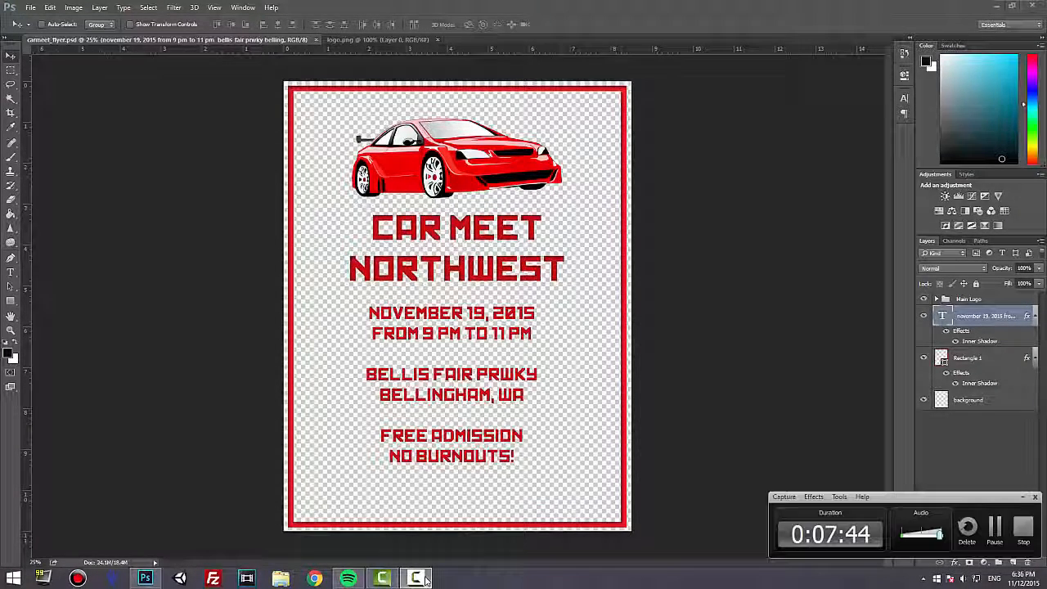